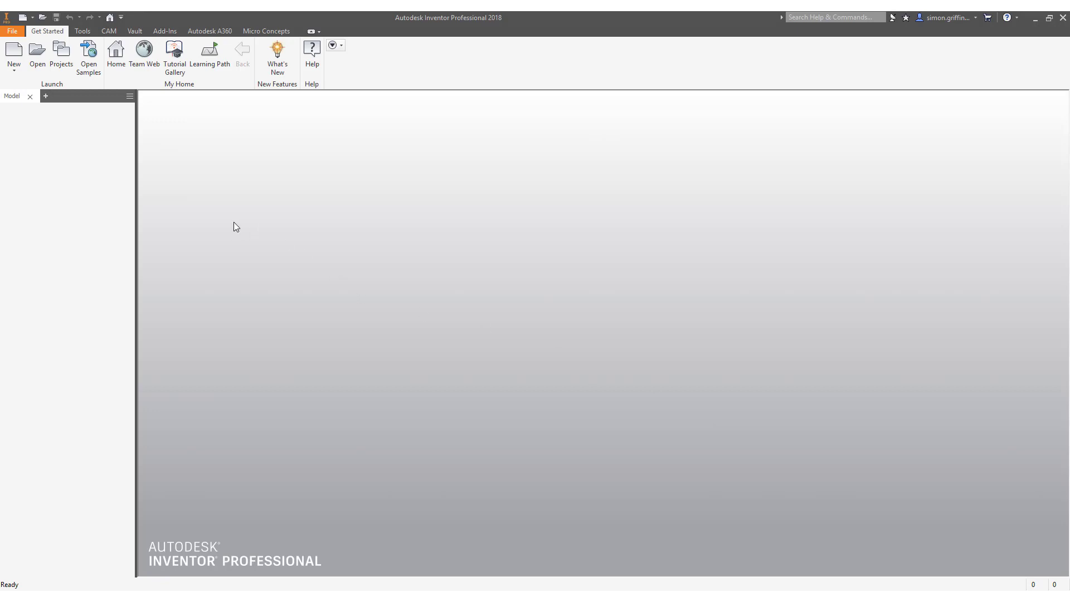
Step: Start a Standard.ipt part, sketch a 20 × 10 mm rectangle centred on the origin, and extrude it 10 mm
click(15, 52)
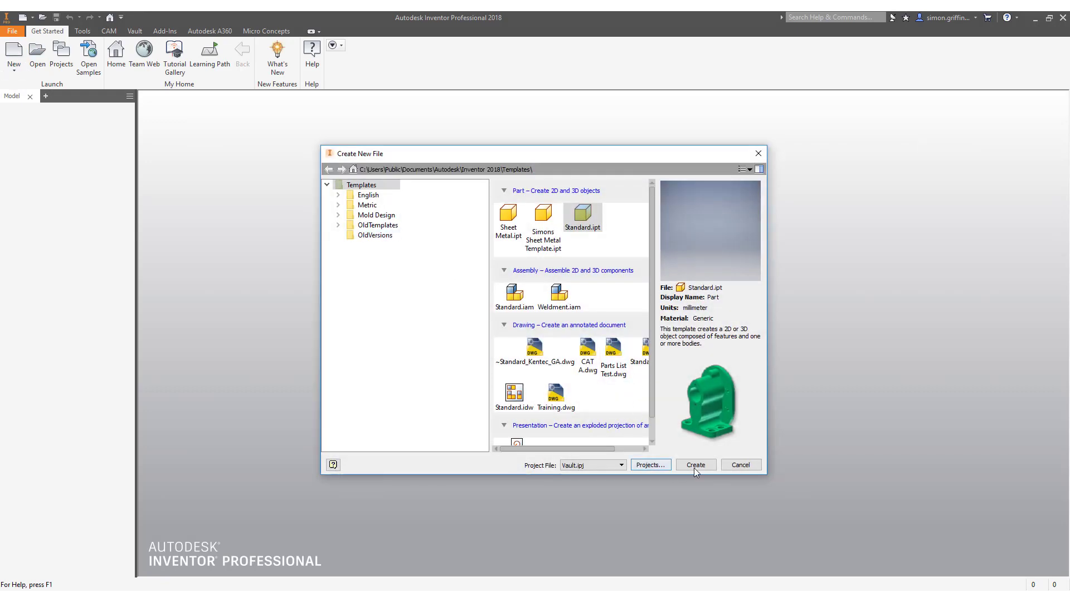
click(706, 460)
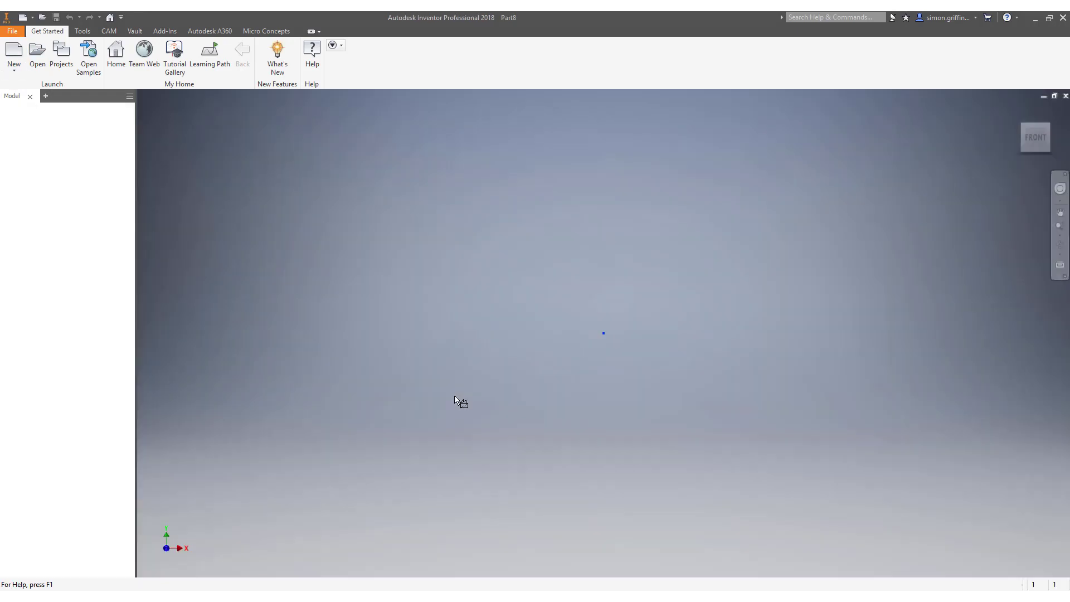
click(141, 56)
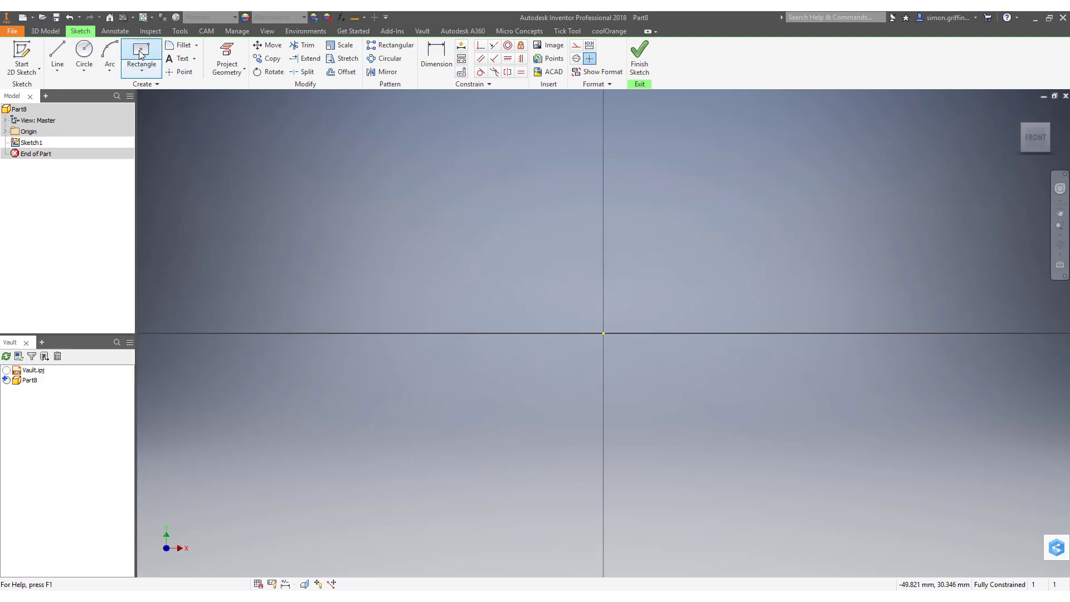
click(604, 333)
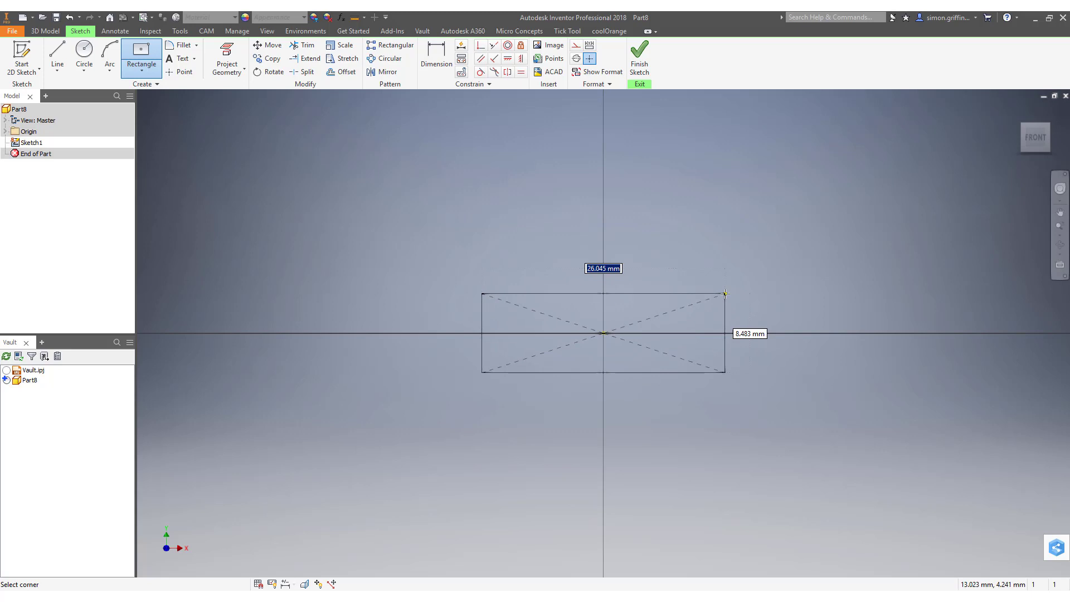
text(20)
key(Tab)
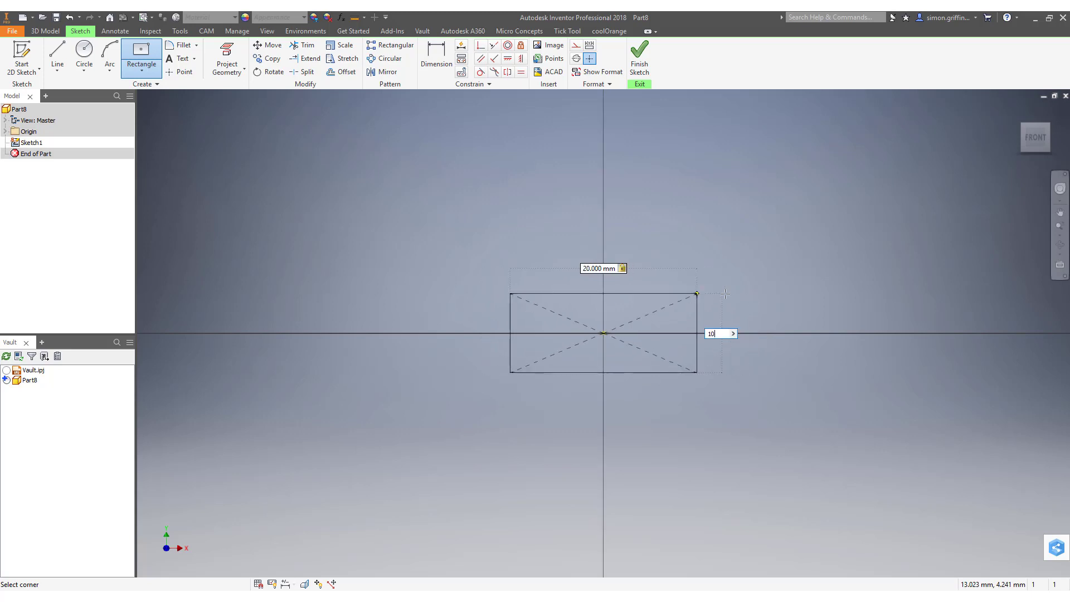
text(10)
key(Return)
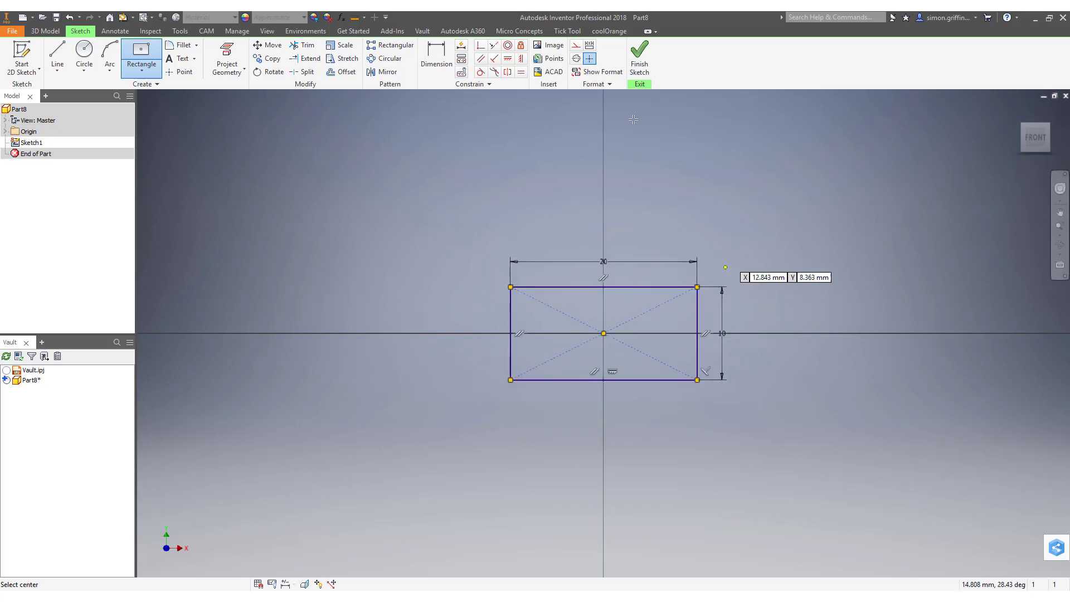
key(e)
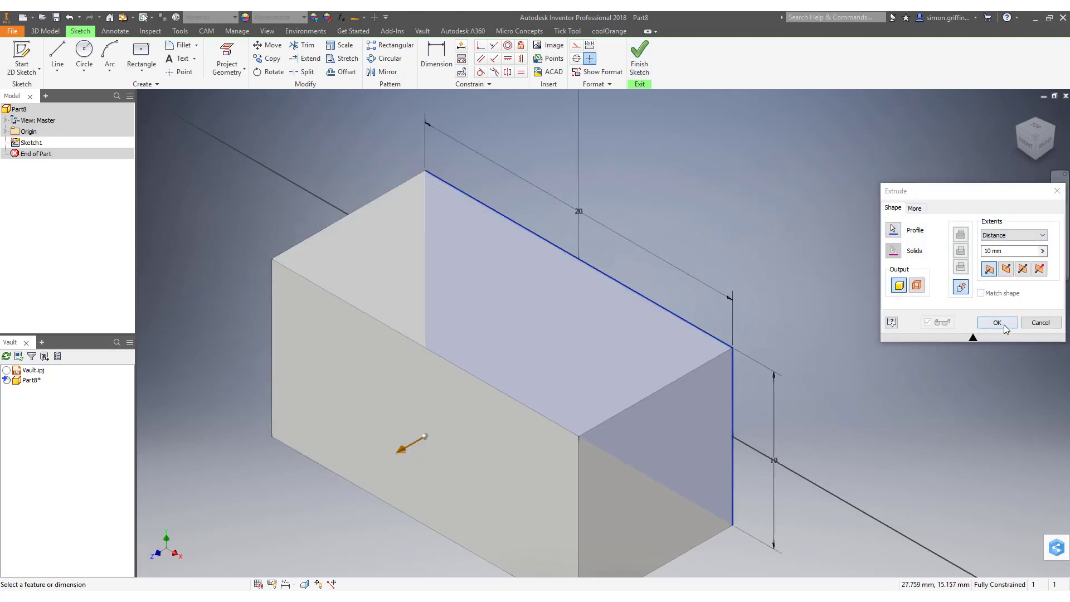
click(993, 320)
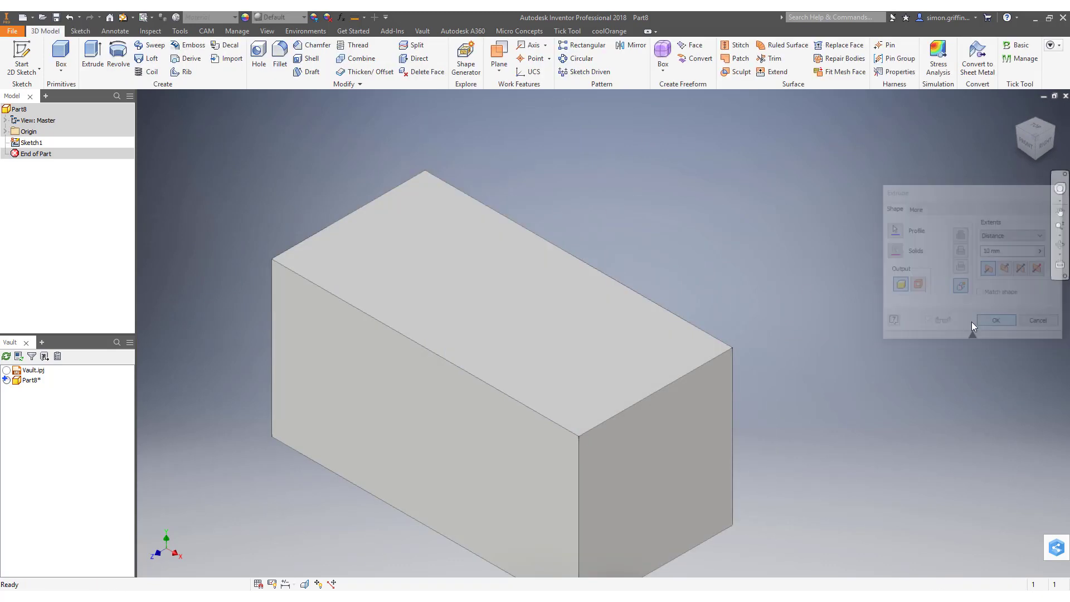
Step: In the Parameters list, rename d0 to height
click(341, 18)
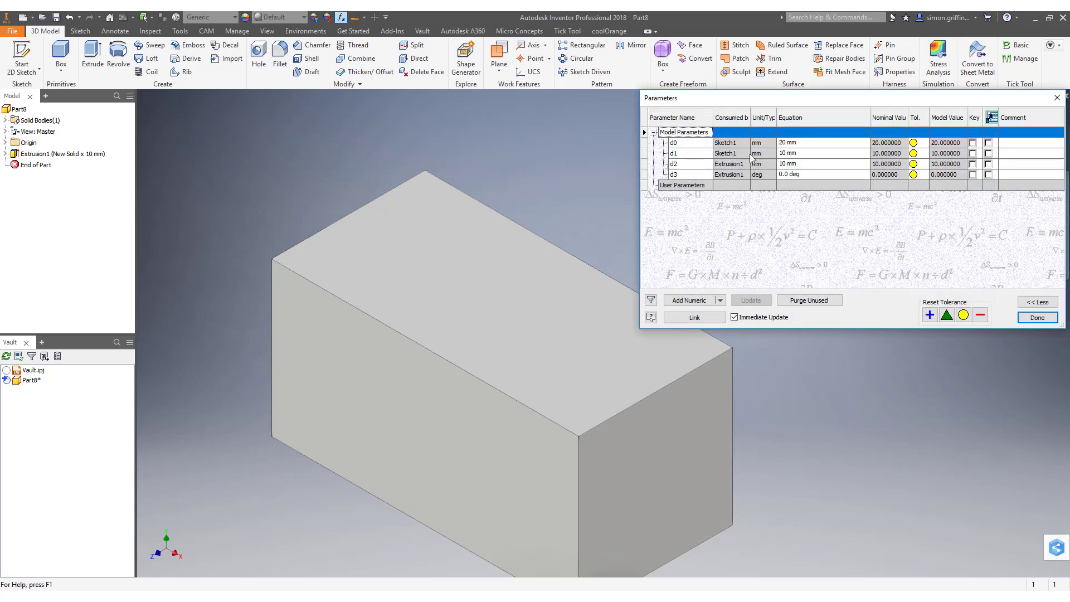
click(681, 143)
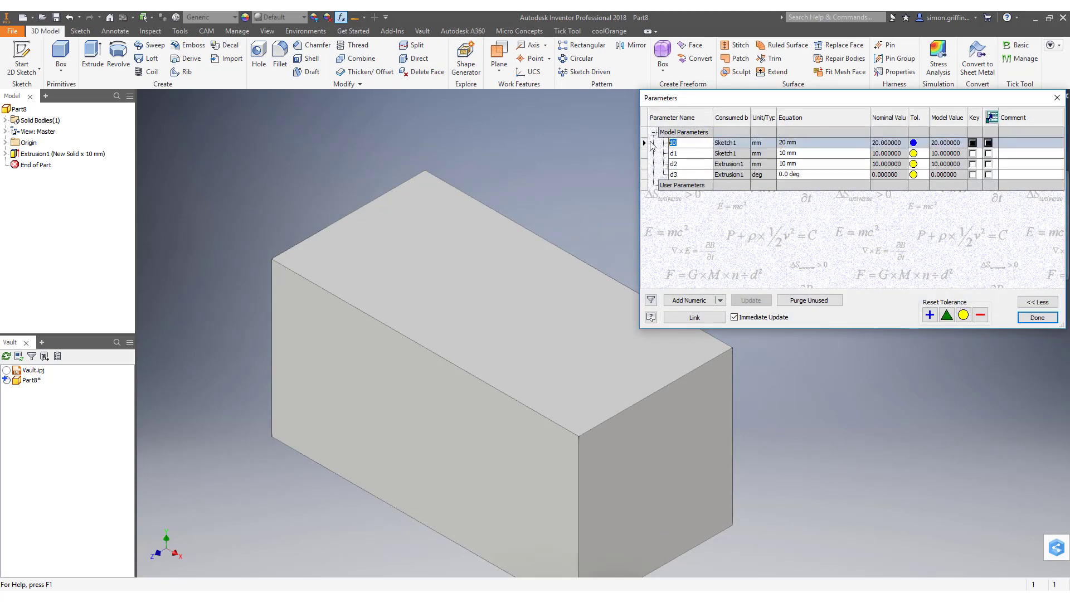
text(length)
click(684, 152)
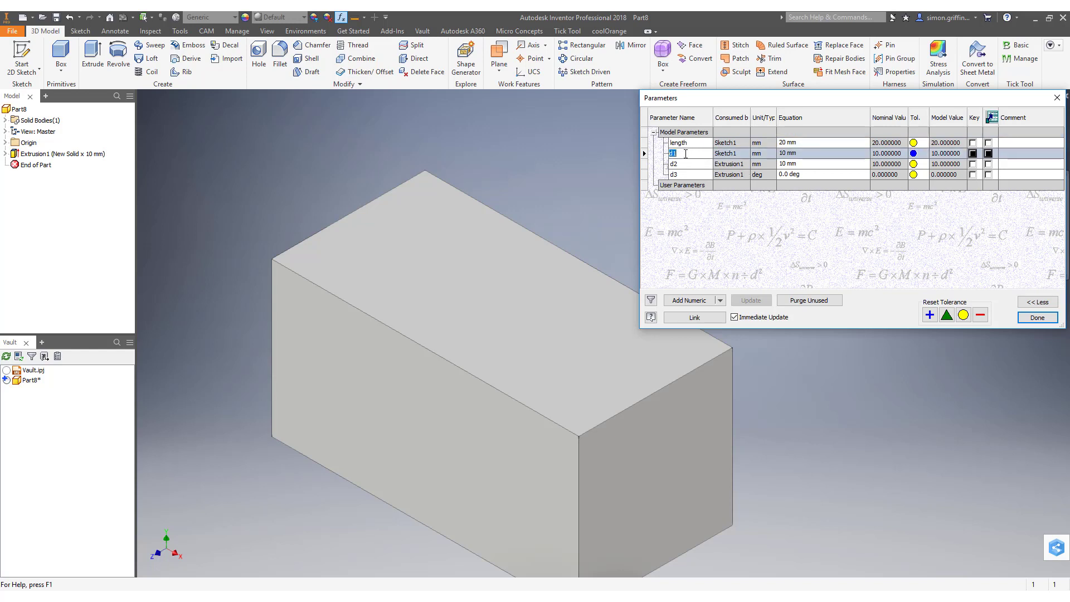
click(691, 143)
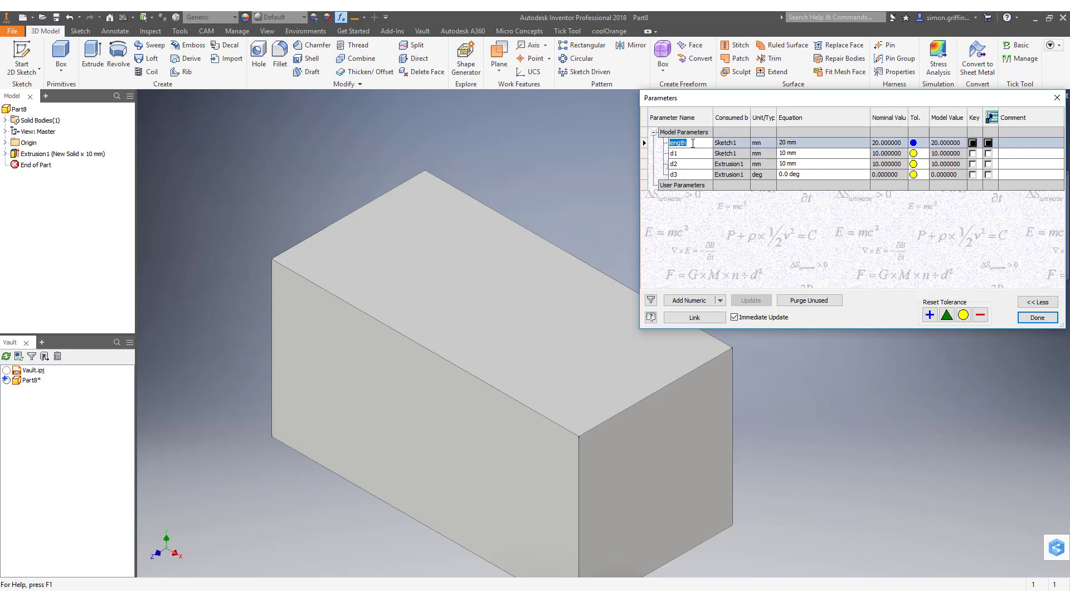
text(height)
Step: Rename d1 to width and d2 to length, then close the Parameters dialog
click(696, 154)
text(width)
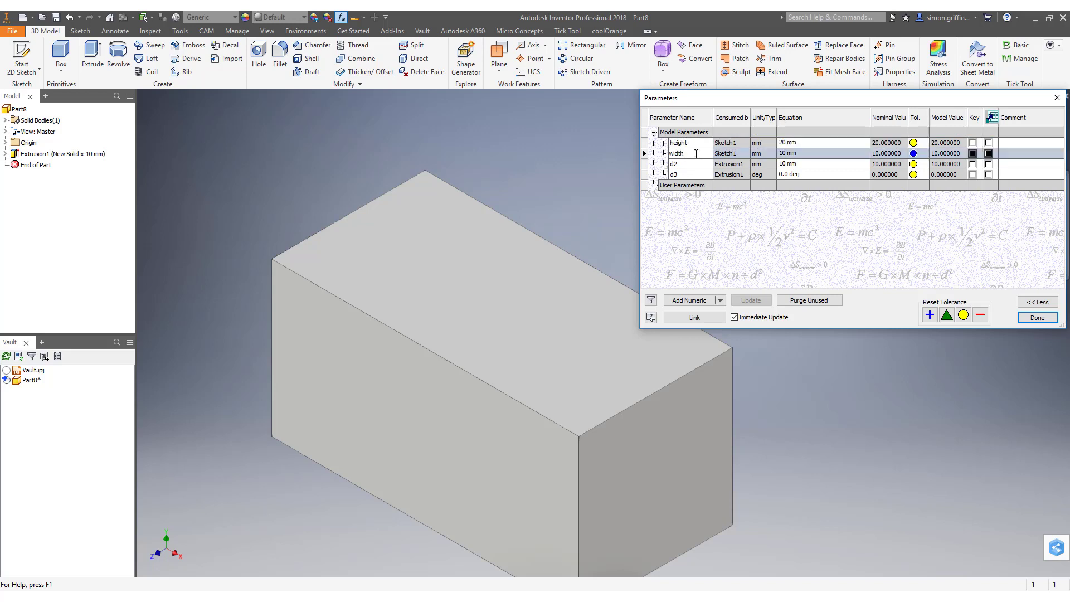
click(690, 164)
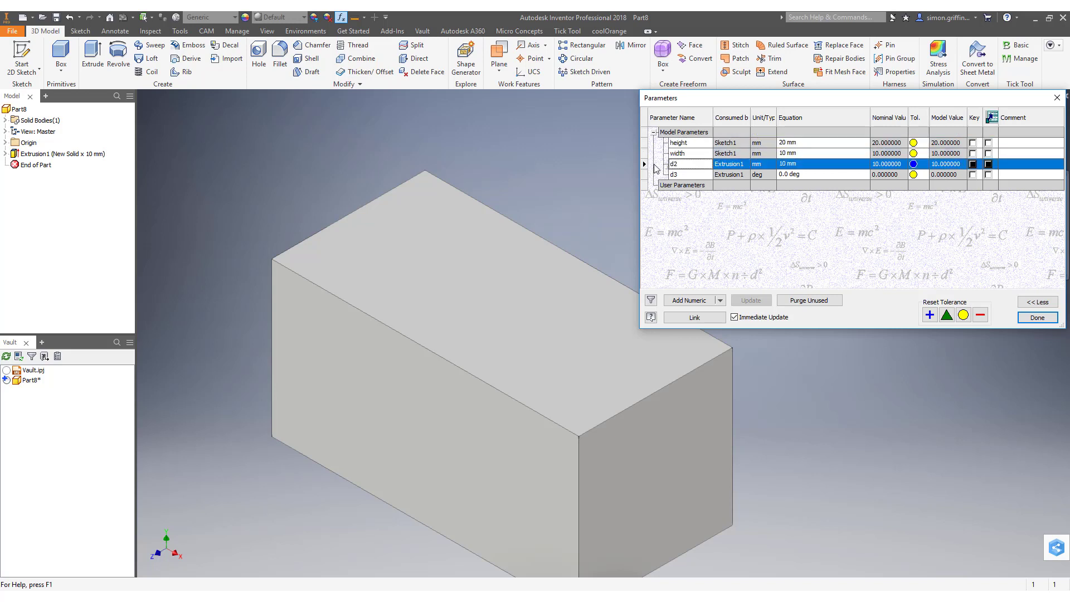
text(length)
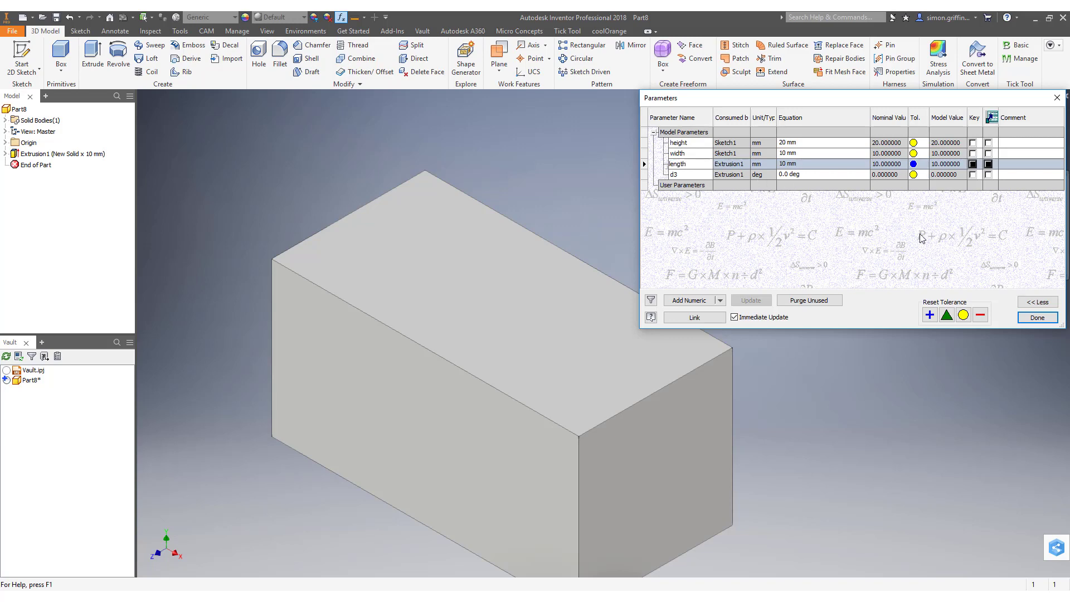
click(1036, 317)
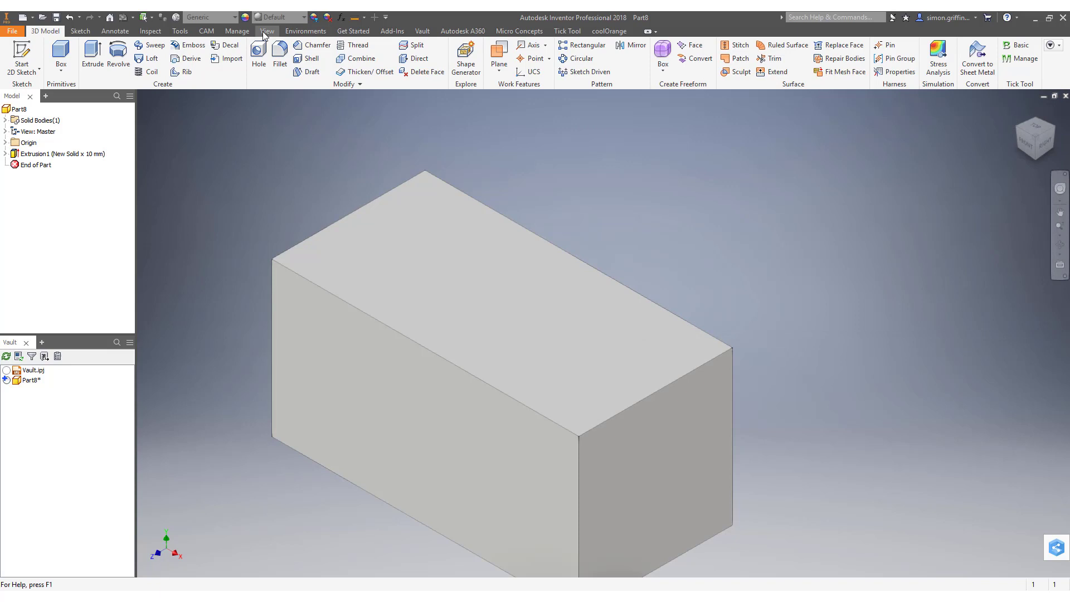
Step: Create an iPart and set the first row's Member and Part Number to Flat Bar
click(236, 31)
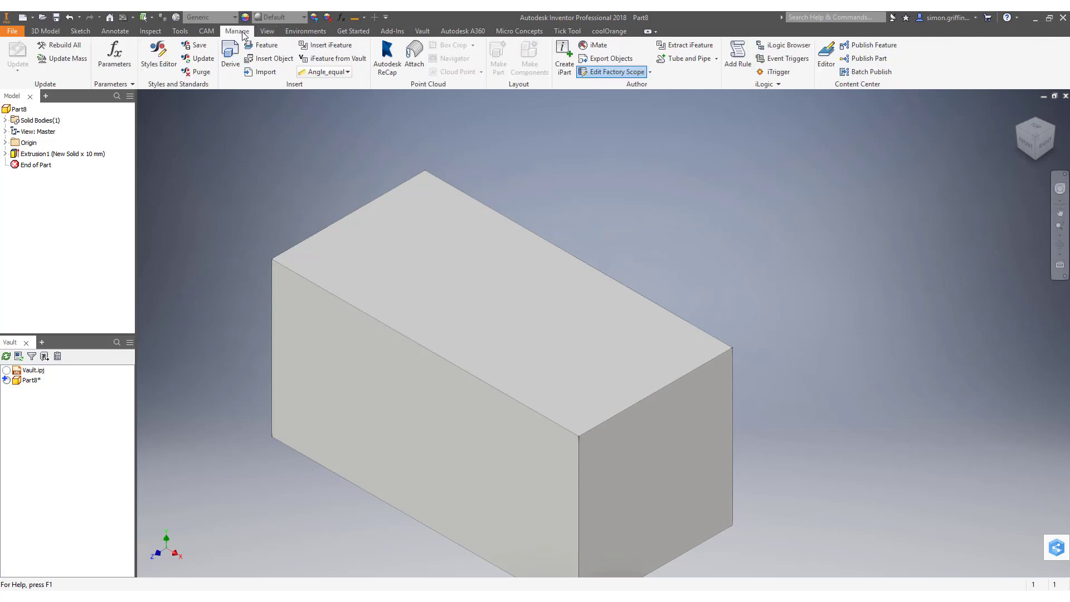
click(563, 68)
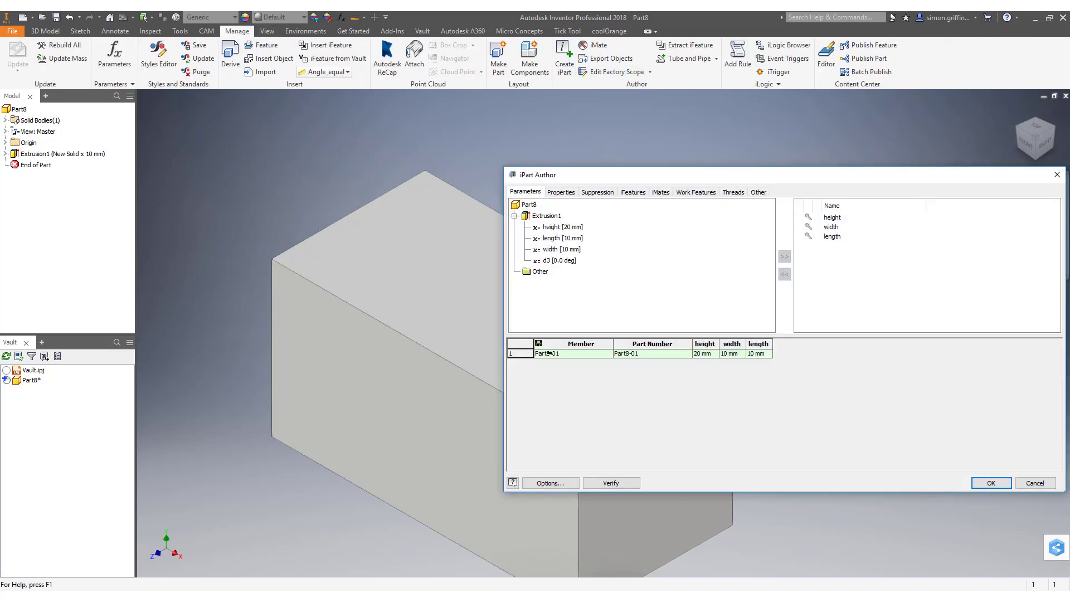
click(567, 355)
drag(578, 354, 481, 349)
text(Flat Bar)
click(640, 353)
click(808, 358)
click(655, 355)
text(Flat Bar)
Step: Remove and re-add length in the iPart table, then make it a Custom Parameter Column
click(757, 344)
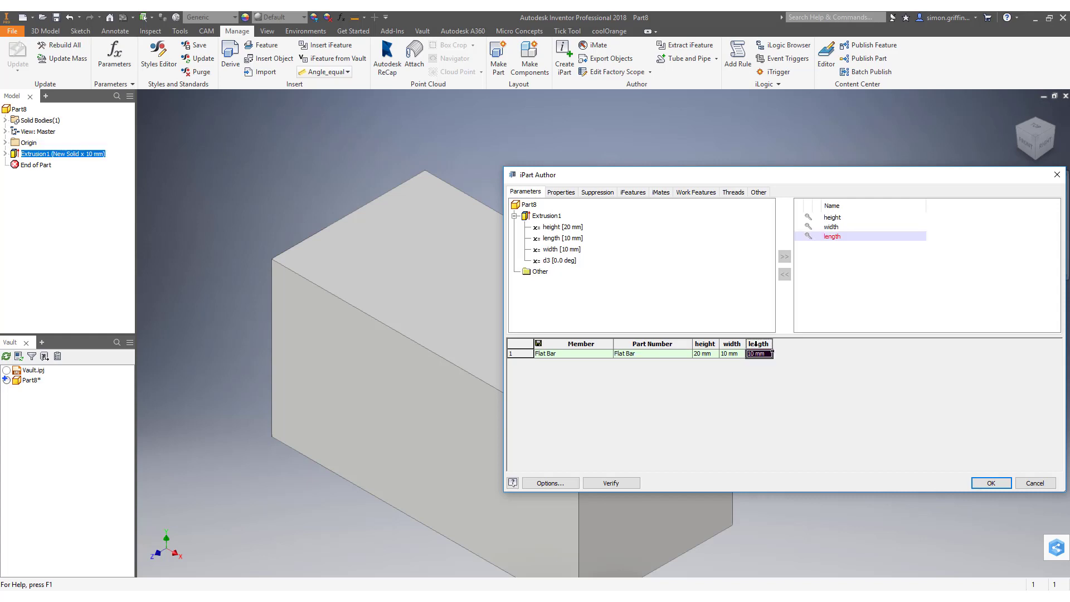
click(785, 274)
click(564, 239)
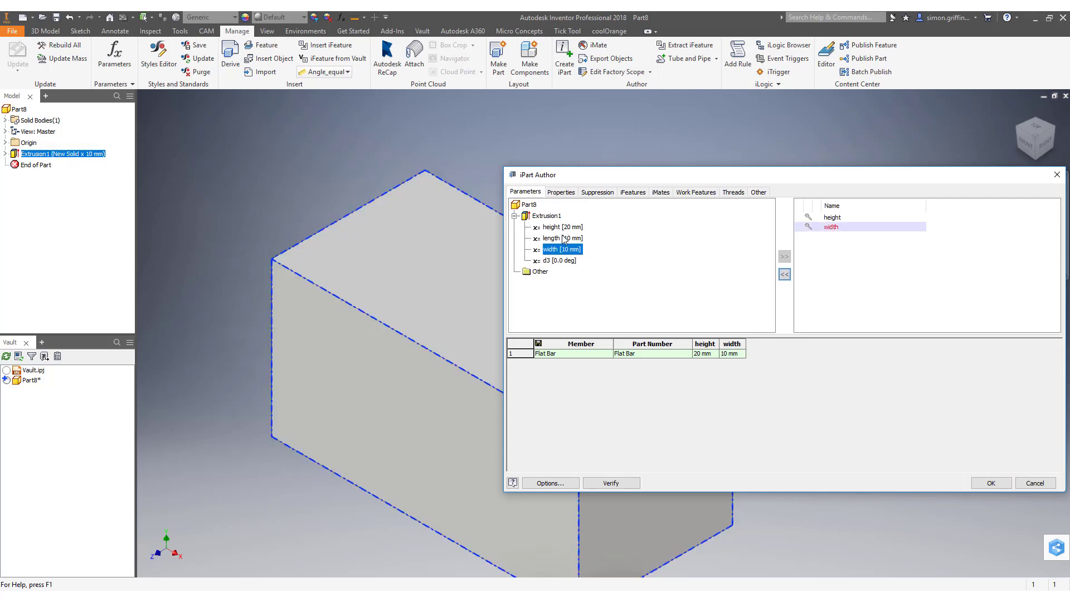
click(784, 256)
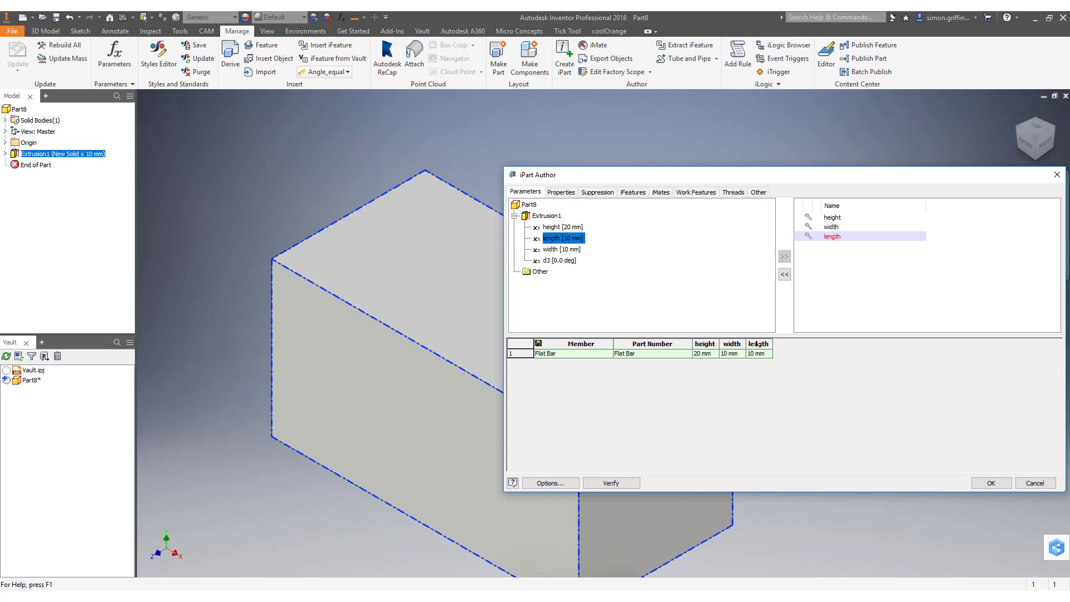
click(756, 343)
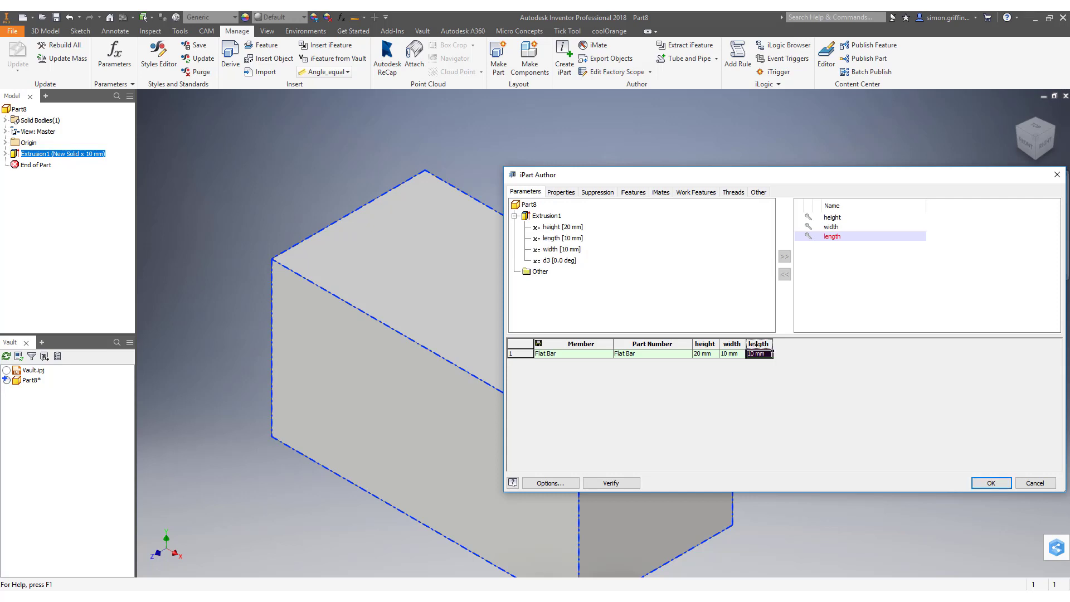
right_click(756, 344)
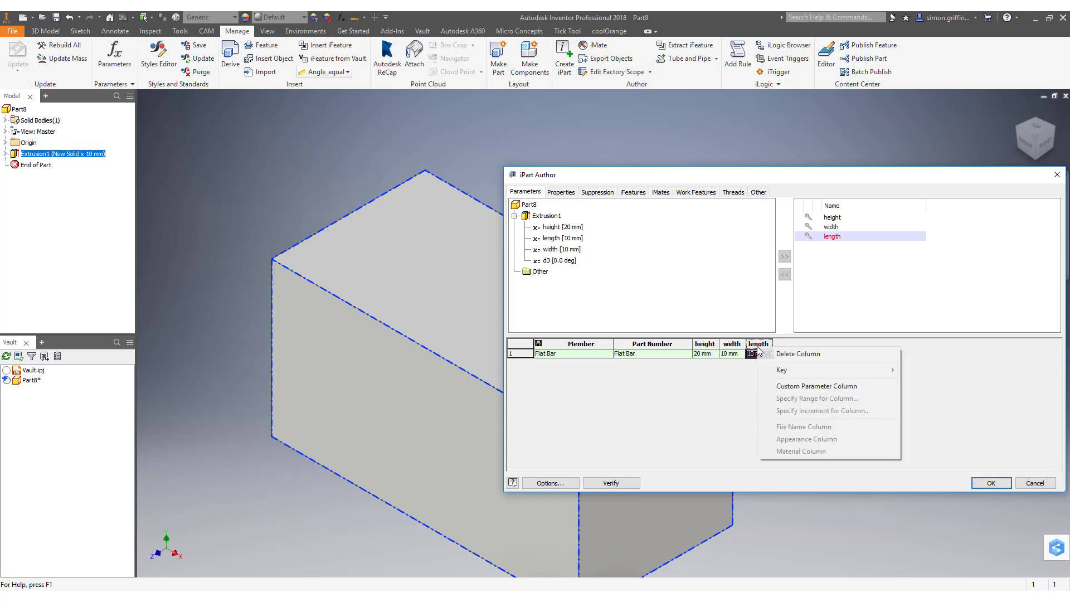
click(790, 387)
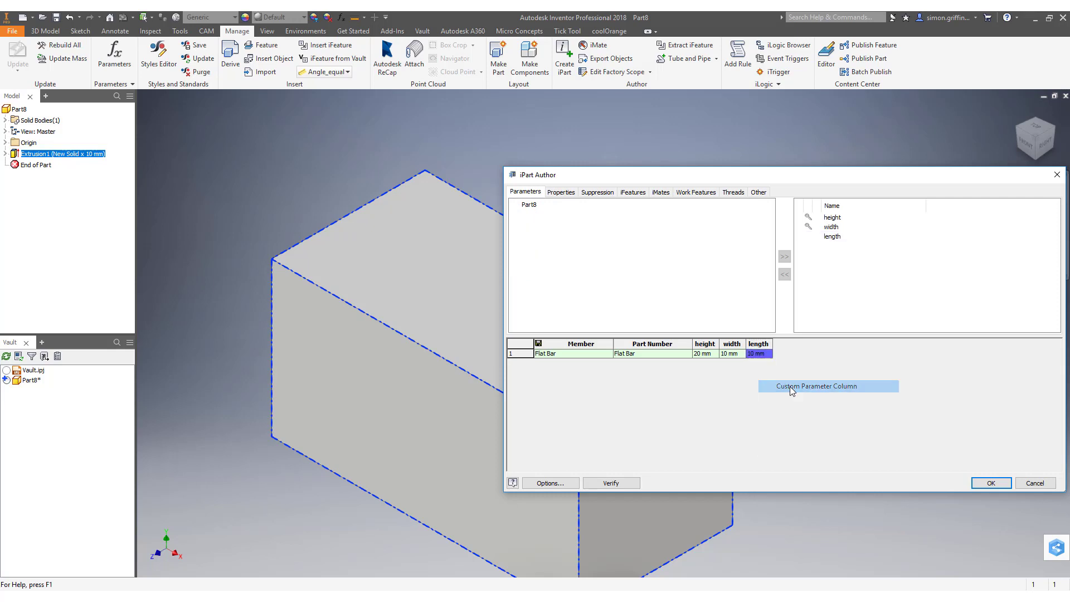
Step: Specify an increment of 10 for the custom length column
right_click(759, 344)
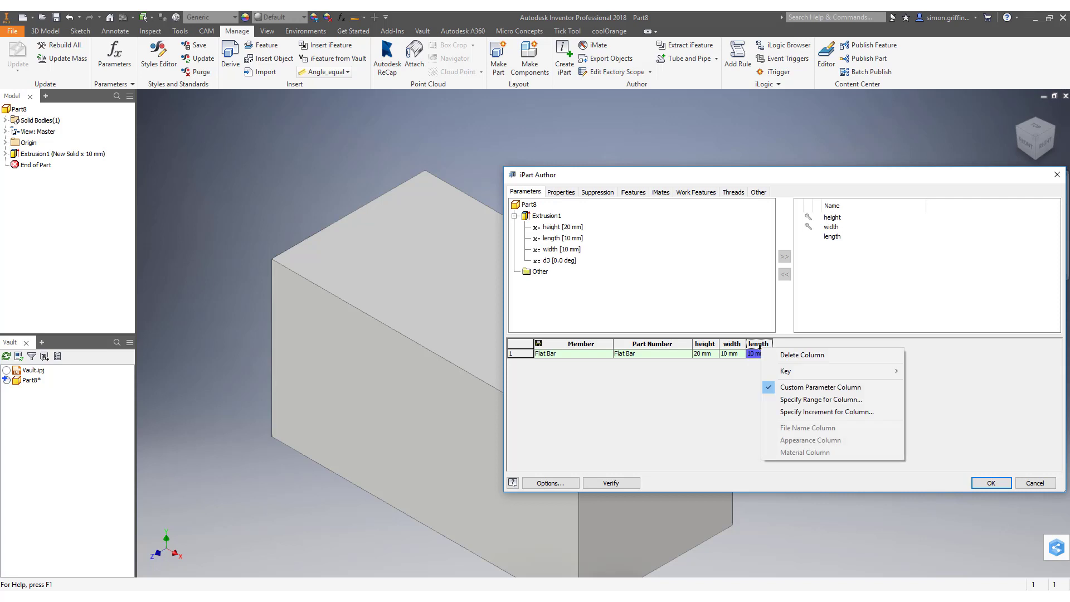
click(800, 413)
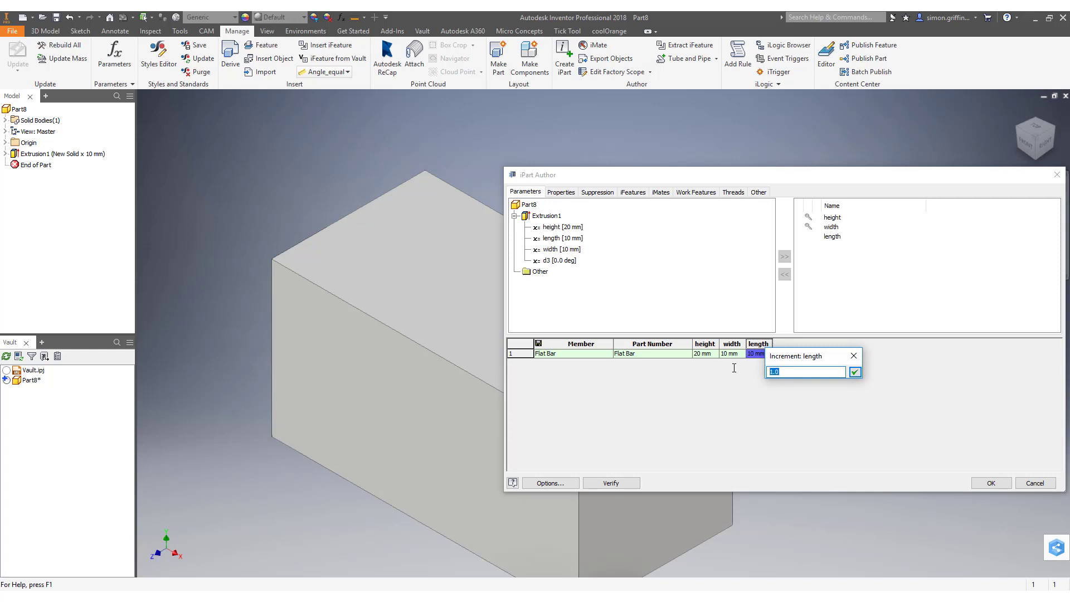
text(10)
click(854, 372)
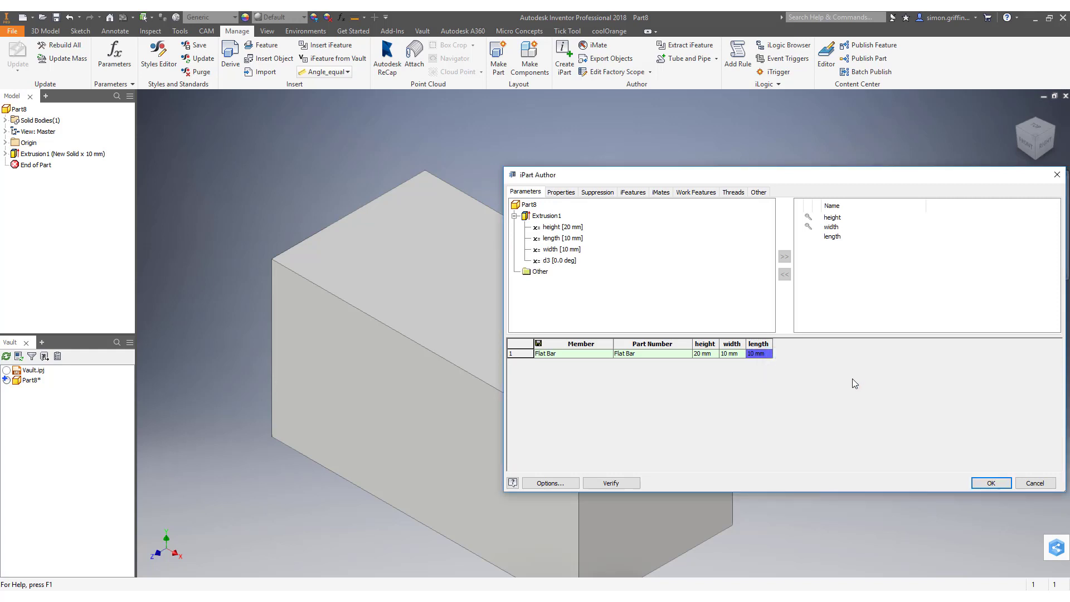
Step: Finish the iPart, check its Table rows, and save the part as Flat Bar.ipt
click(998, 483)
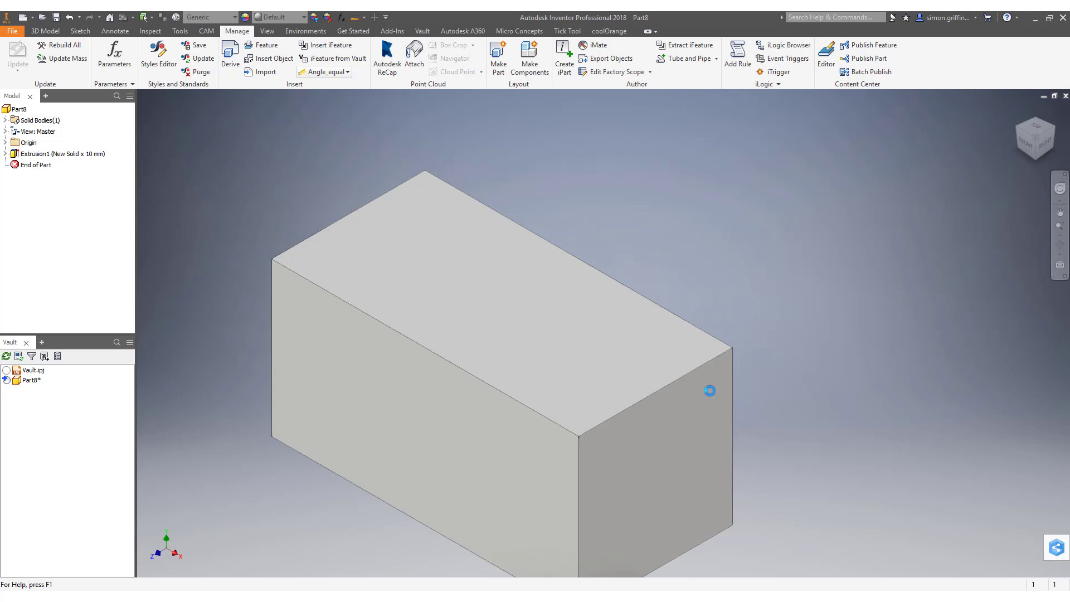
click(5, 120)
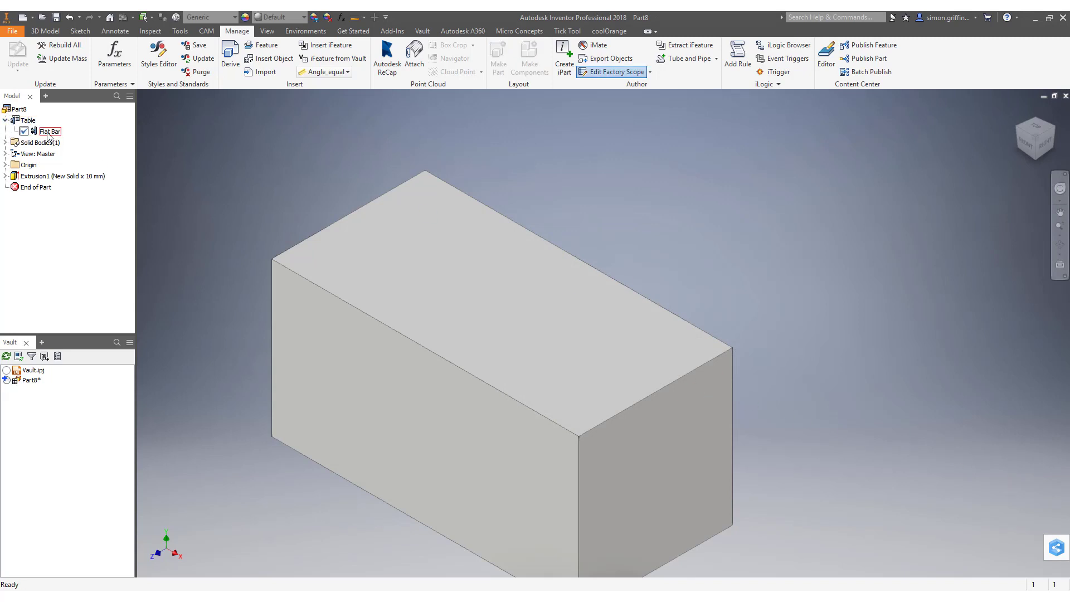
click(57, 19)
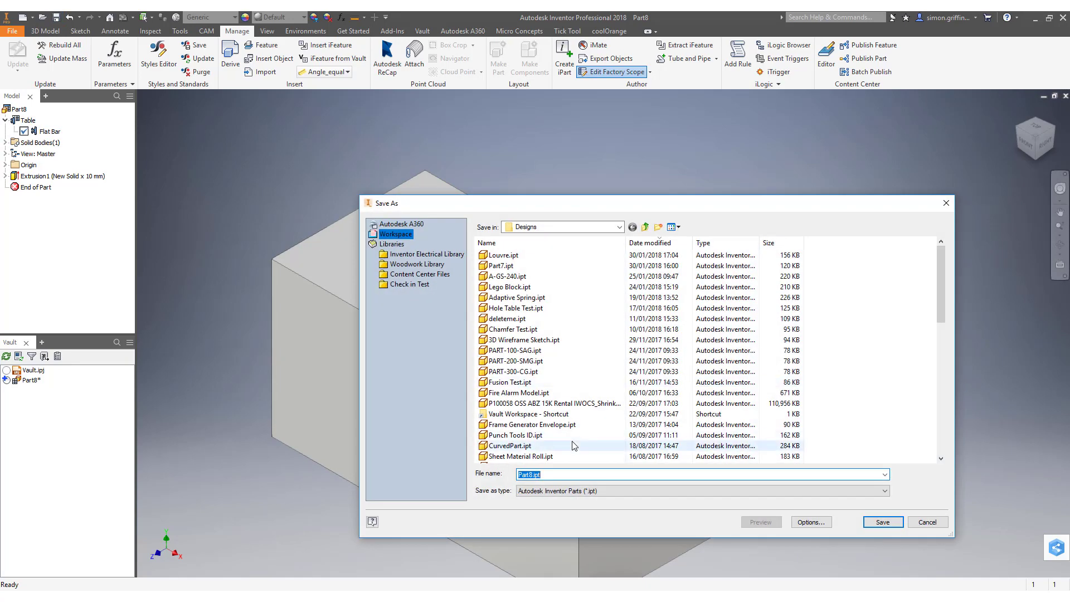
text(Fla)
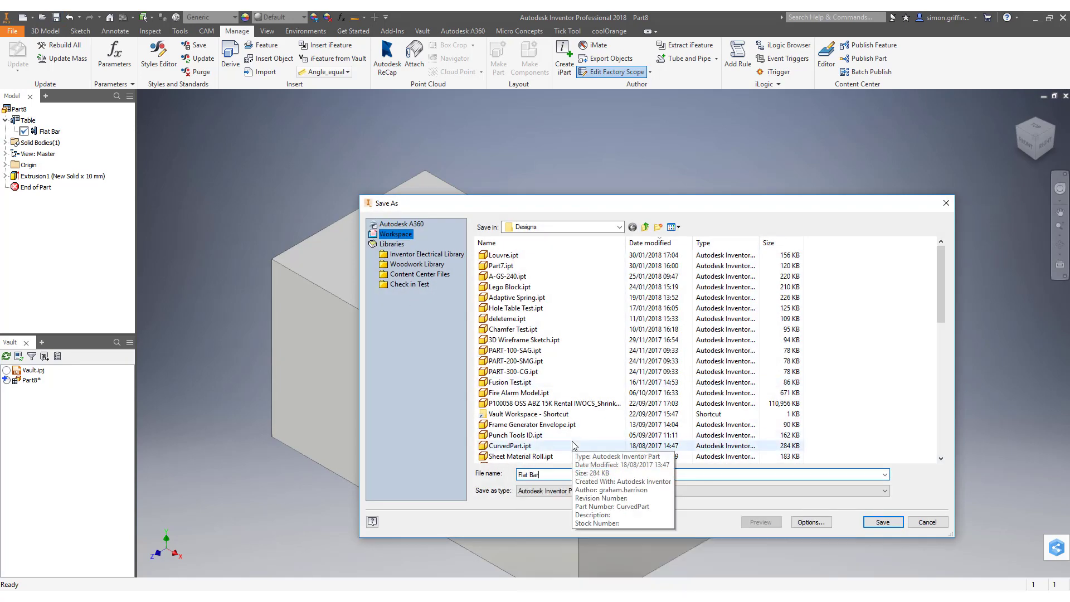
text(t Bar)
click(871, 520)
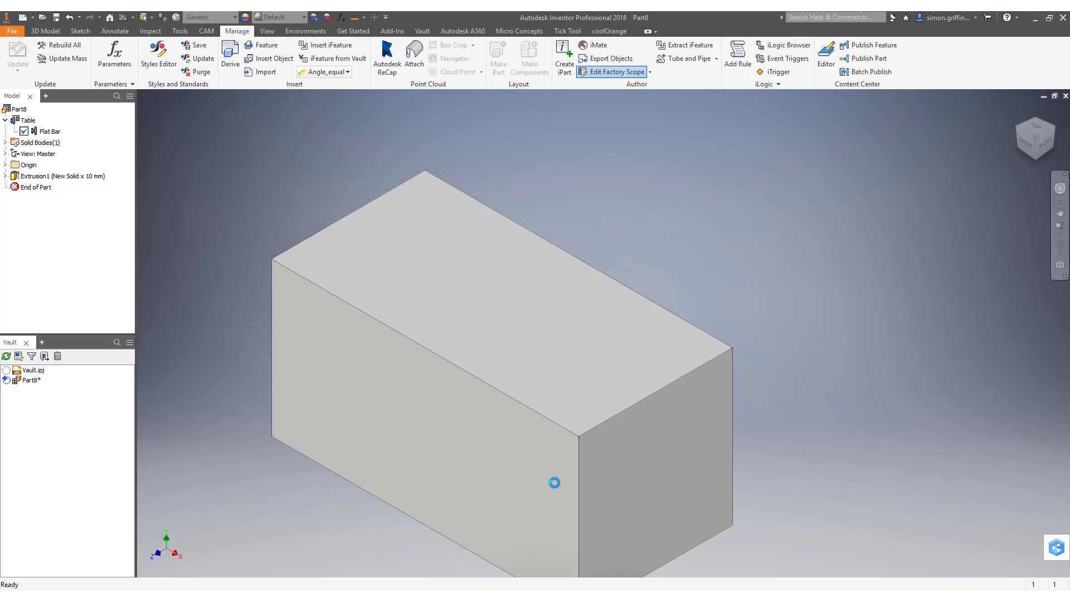
Step: Create a new Standard.iam assembly and choose Flat Bar.ipt as the component to place
click(12, 32)
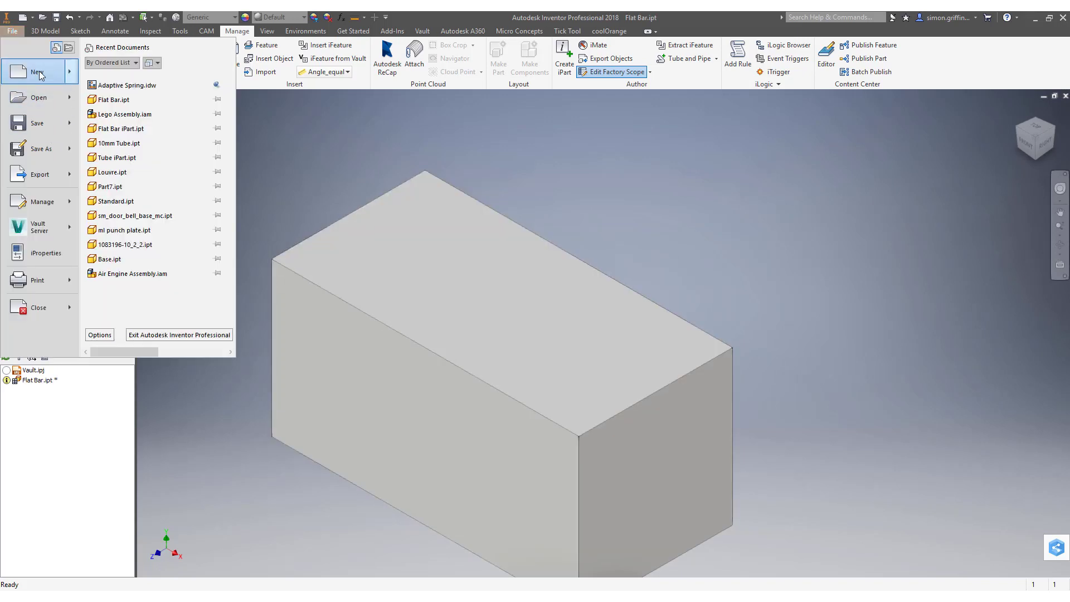
click(39, 74)
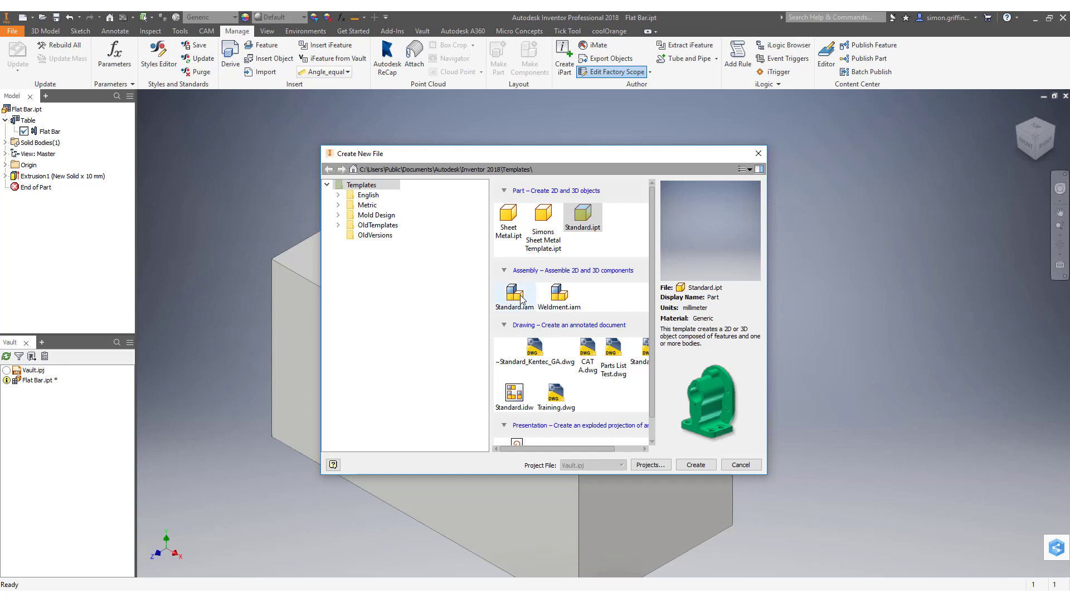
double_click(514, 295)
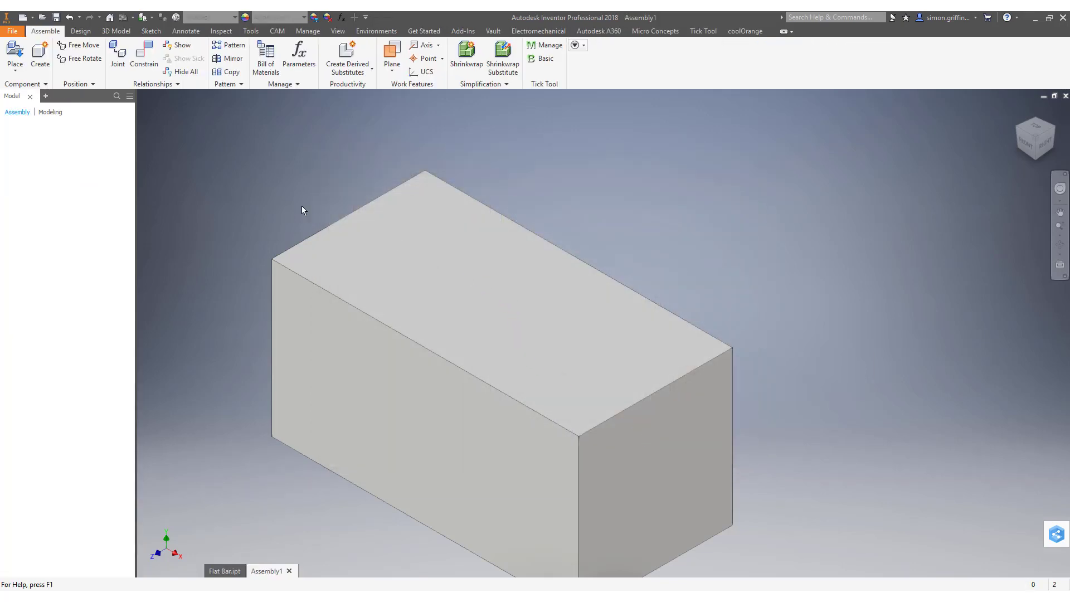
click(20, 58)
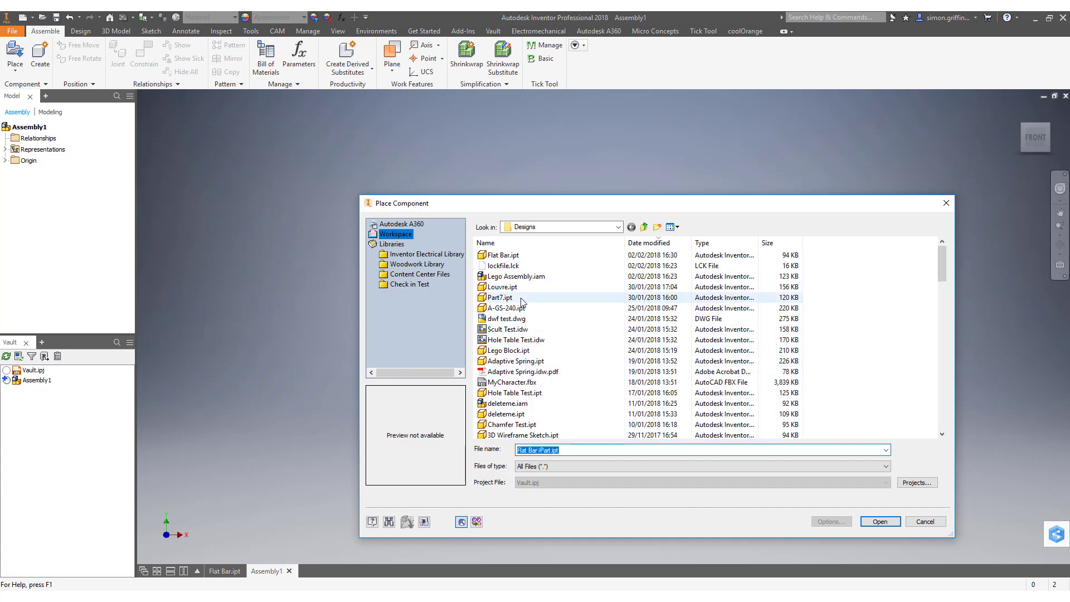
click(503, 255)
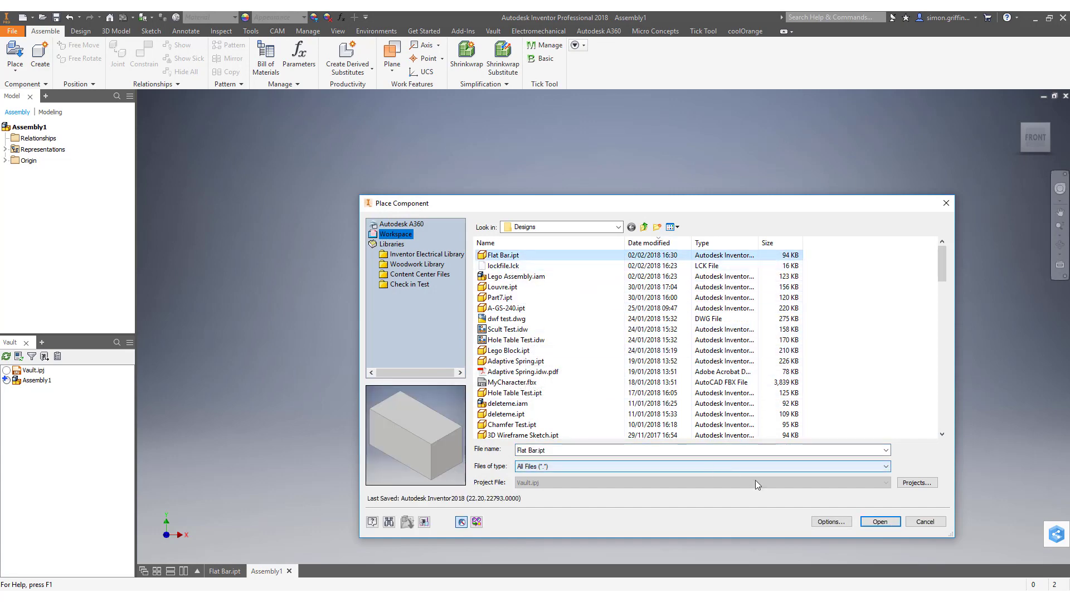
Step: Open Flat Bar.ipt for placement, accept the file number, and spin the length up to 60 mm
click(879, 521)
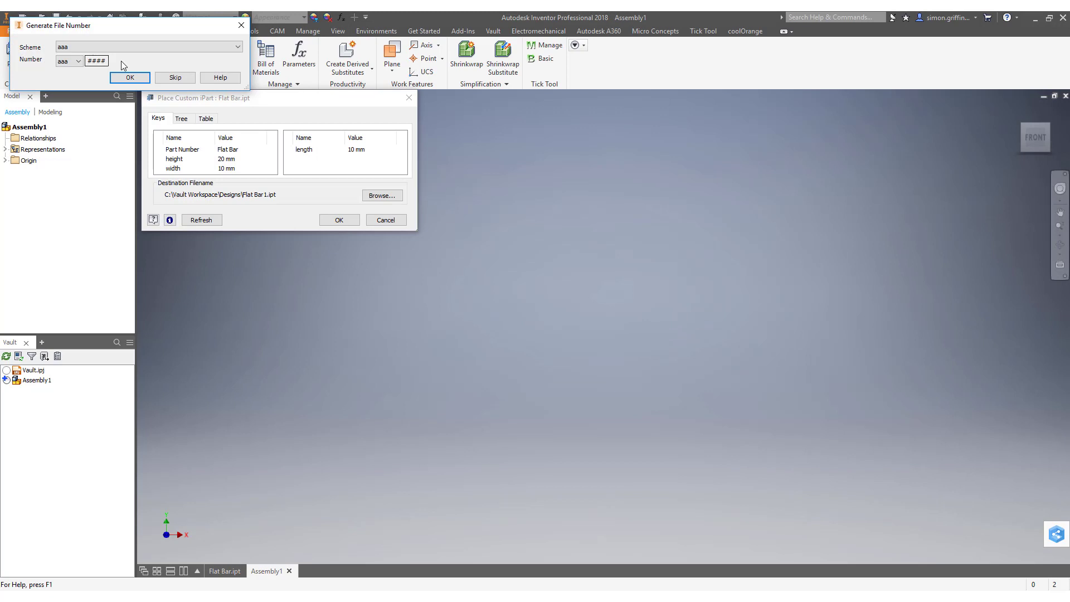
click(130, 78)
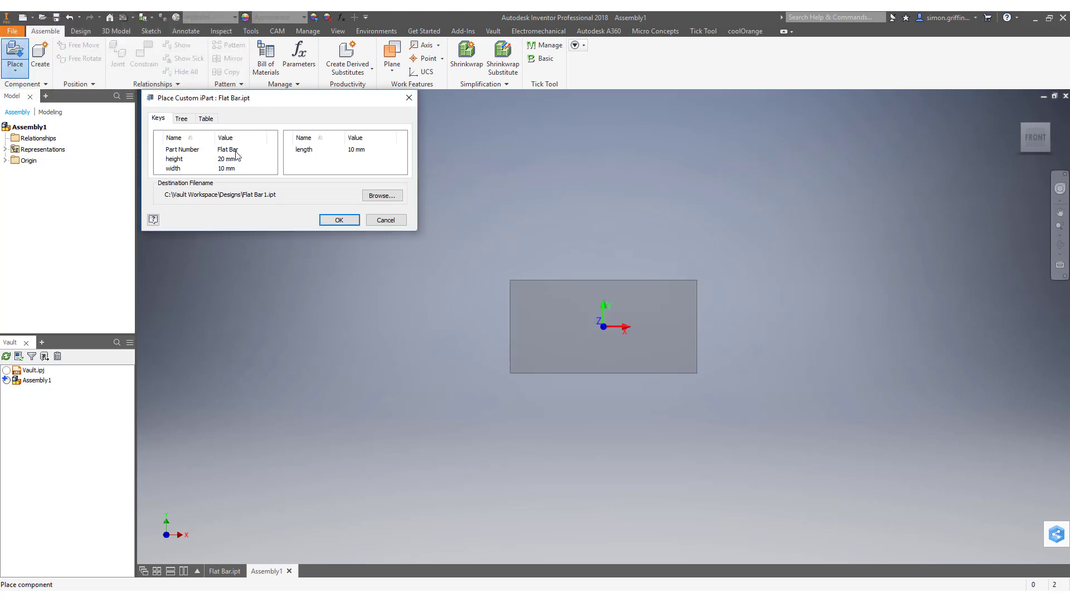
click(354, 150)
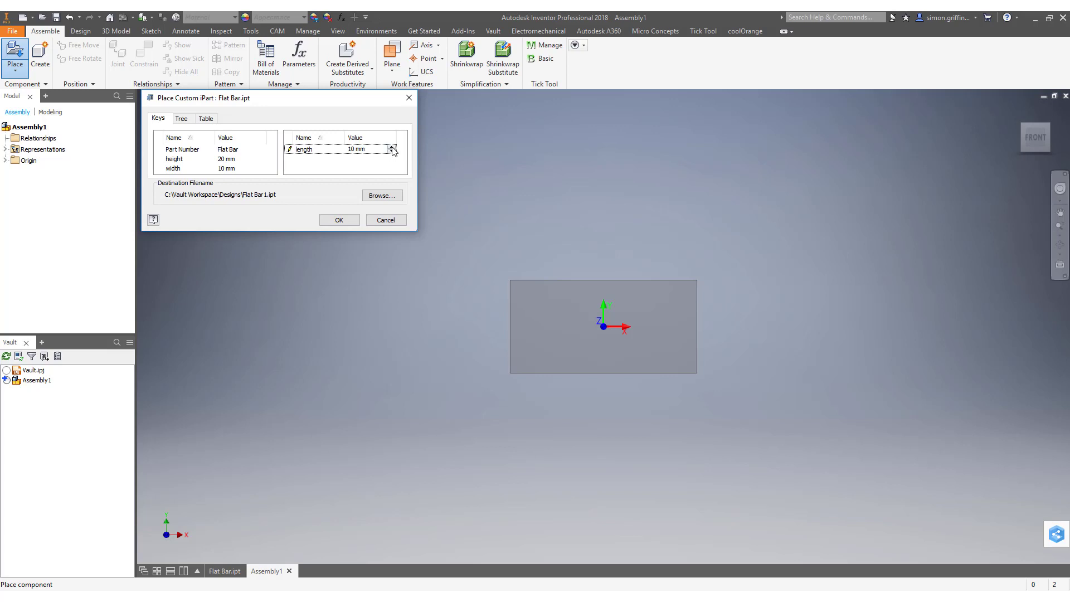
click(392, 149)
click(360, 150)
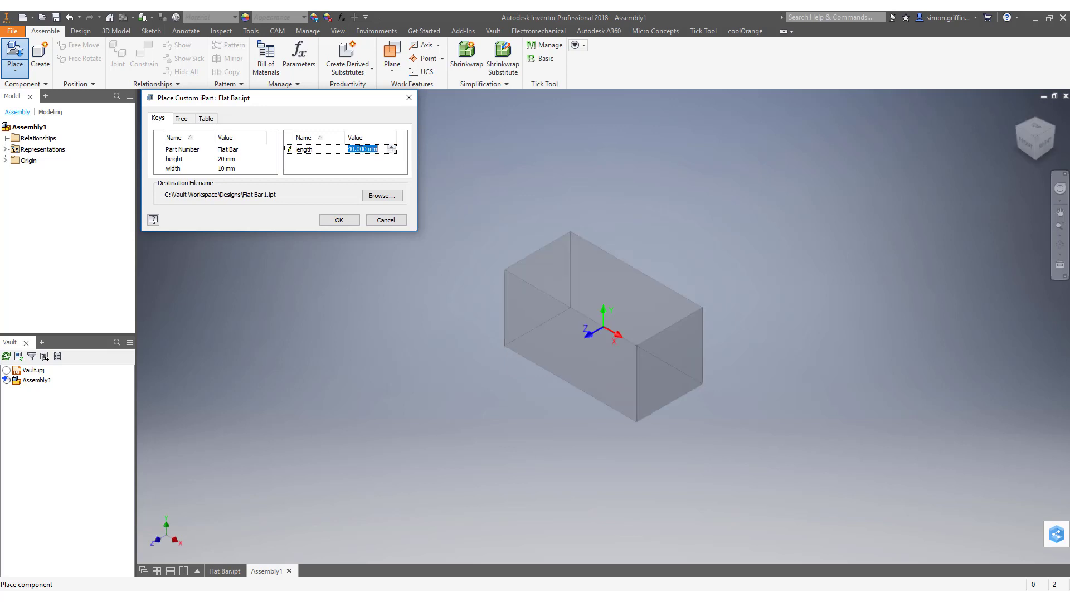
click(392, 149)
click(390, 161)
click(391, 147)
click(238, 163)
click(233, 162)
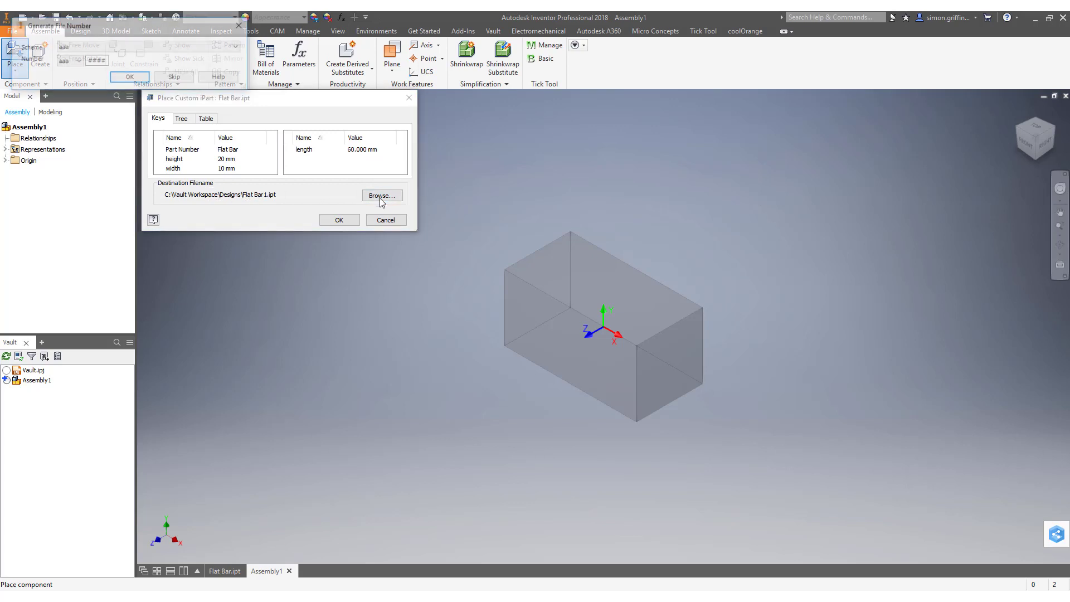
Step: Skip file numbering and save the new bar file as Flat Bar 100mm.ipt
click(174, 77)
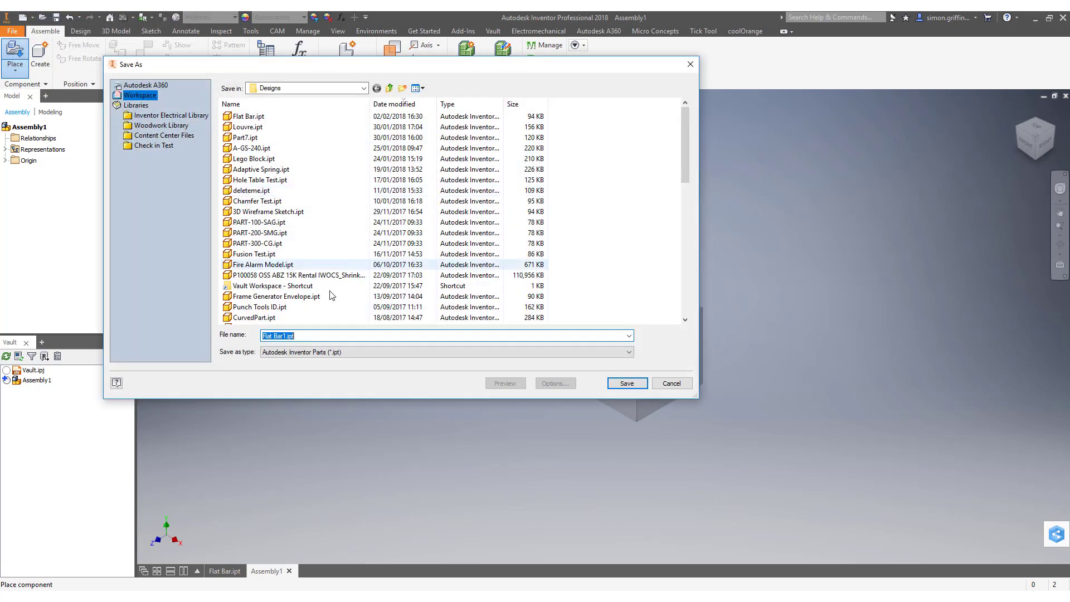
click(287, 336)
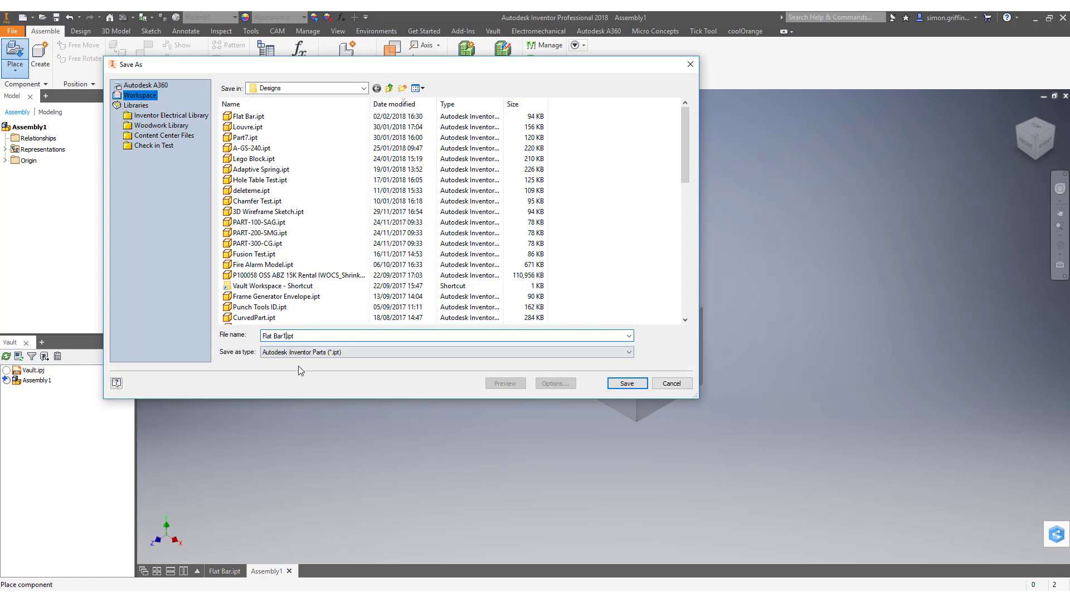
text(mm)
click(625, 383)
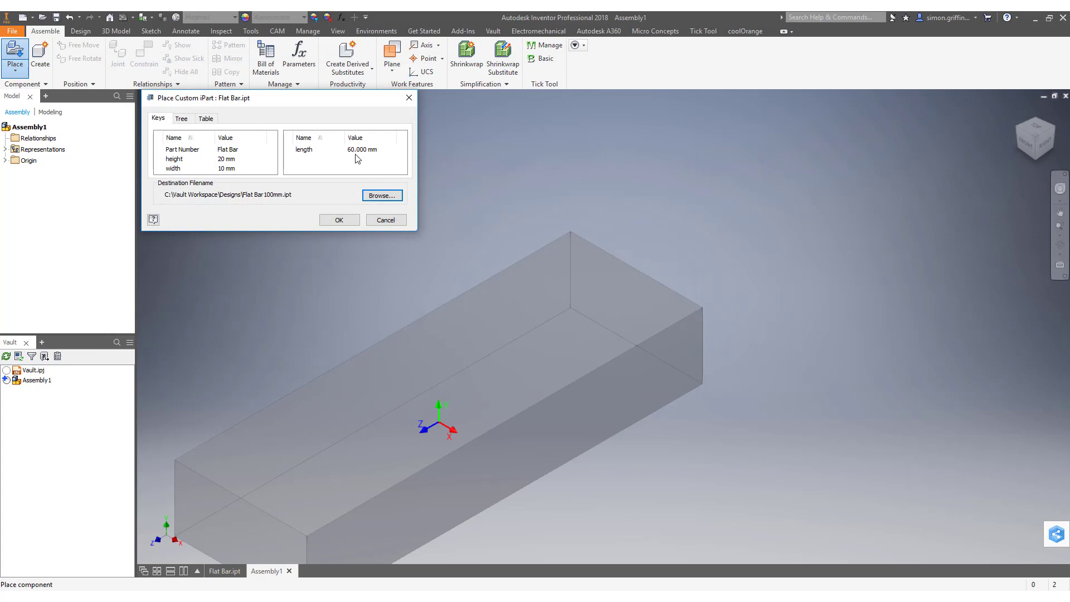
Step: Step the custom bar length up to 100 mm and select the length value
click(362, 148)
click(392, 148)
click(392, 147)
click(392, 147)
click(391, 147)
click(366, 162)
click(363, 148)
drag(349, 149, 320, 149)
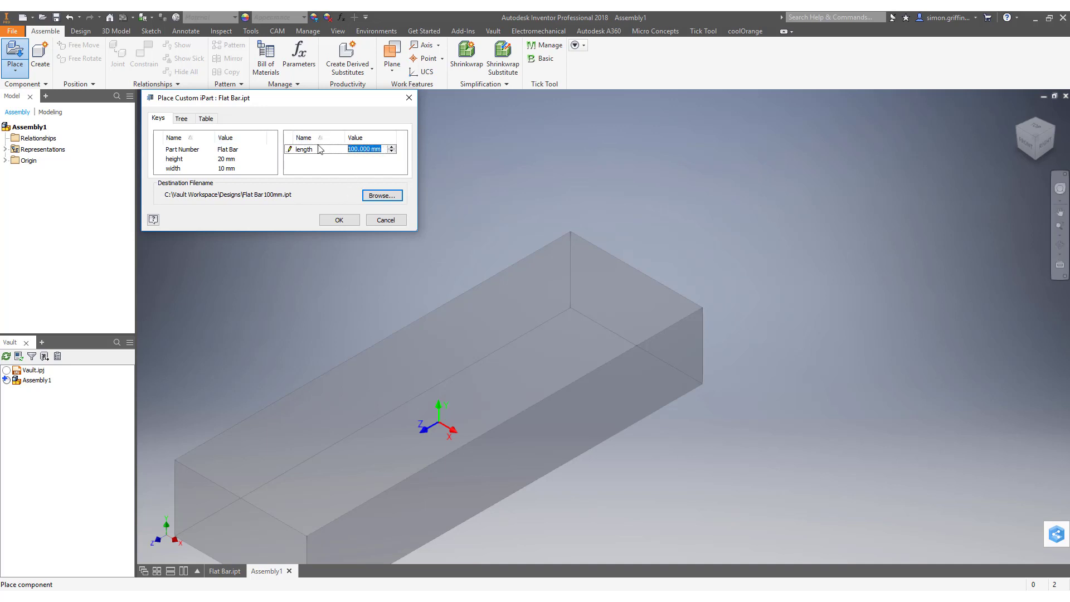
Step: Enter 100 mm as the Flat Bar length and accept the Place Custom iPart settings
click(362, 167)
click(363, 151)
text(94)
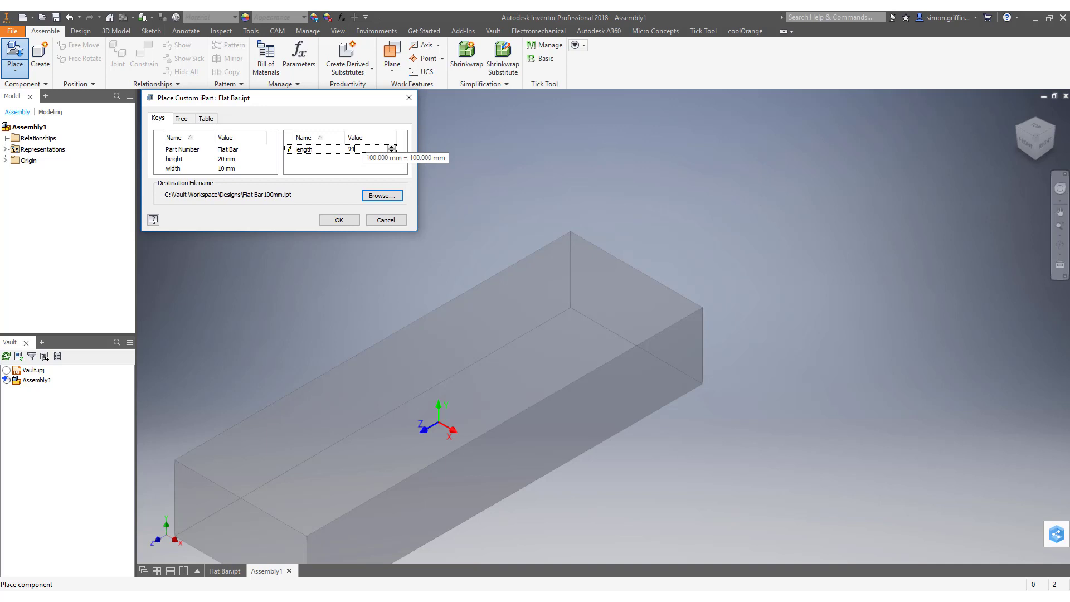
key(BackSpace)
text(0)
key(Return)
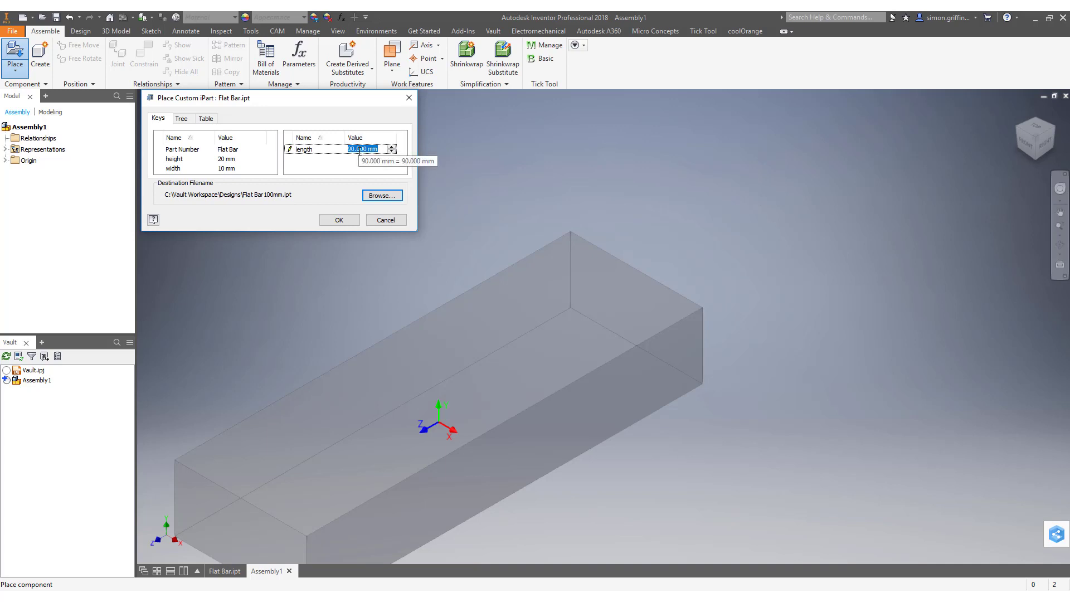
text(100)
key(Return)
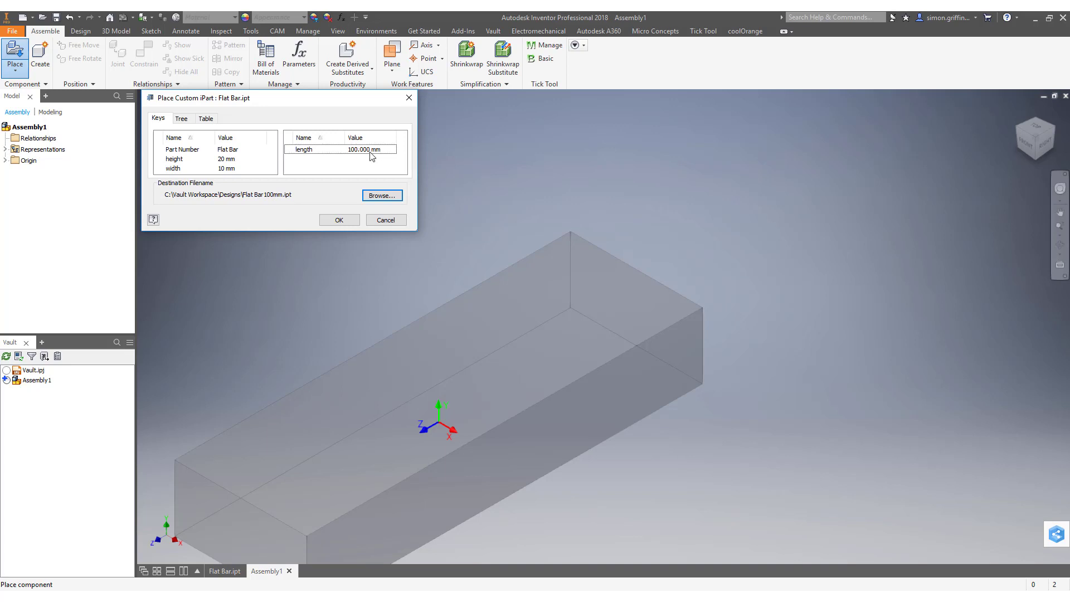
click(341, 220)
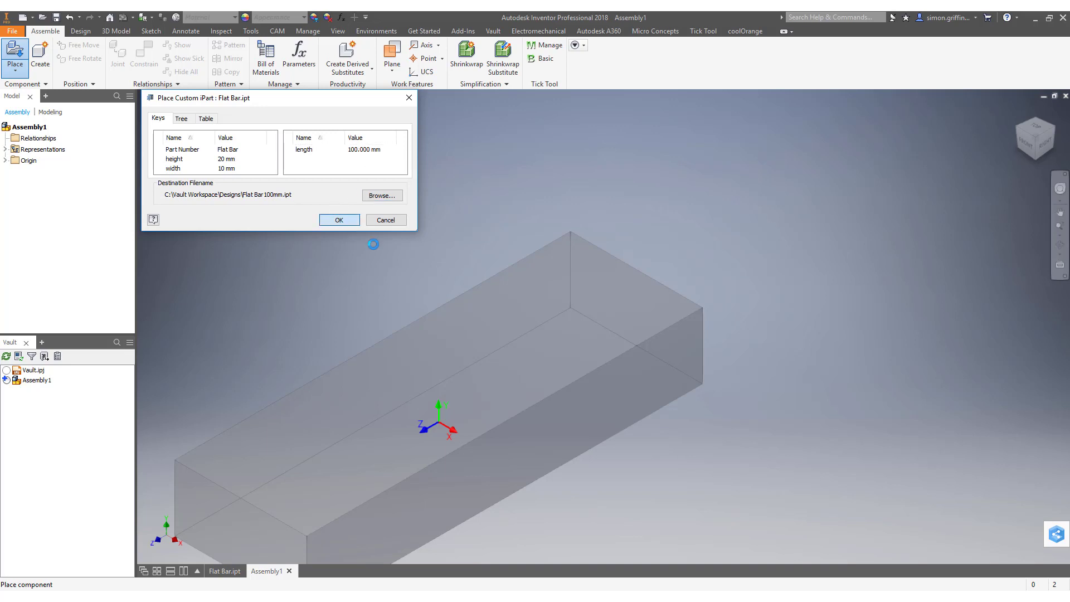
Step: Save and place Flat Bar 100mm:1, measure its long edge at 100 mm, then select its Table
click(344, 118)
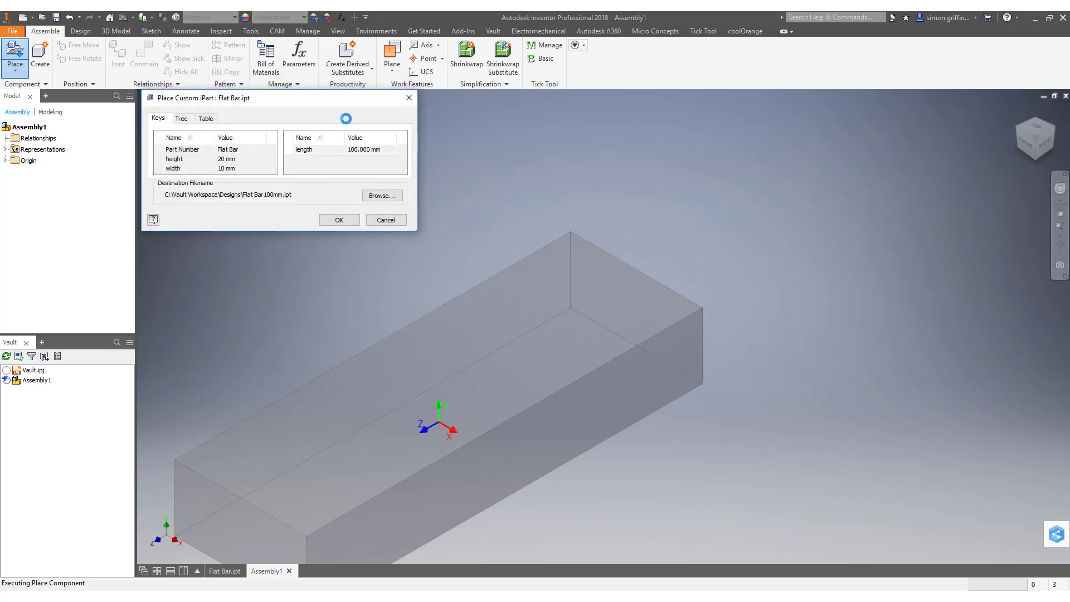
click(349, 219)
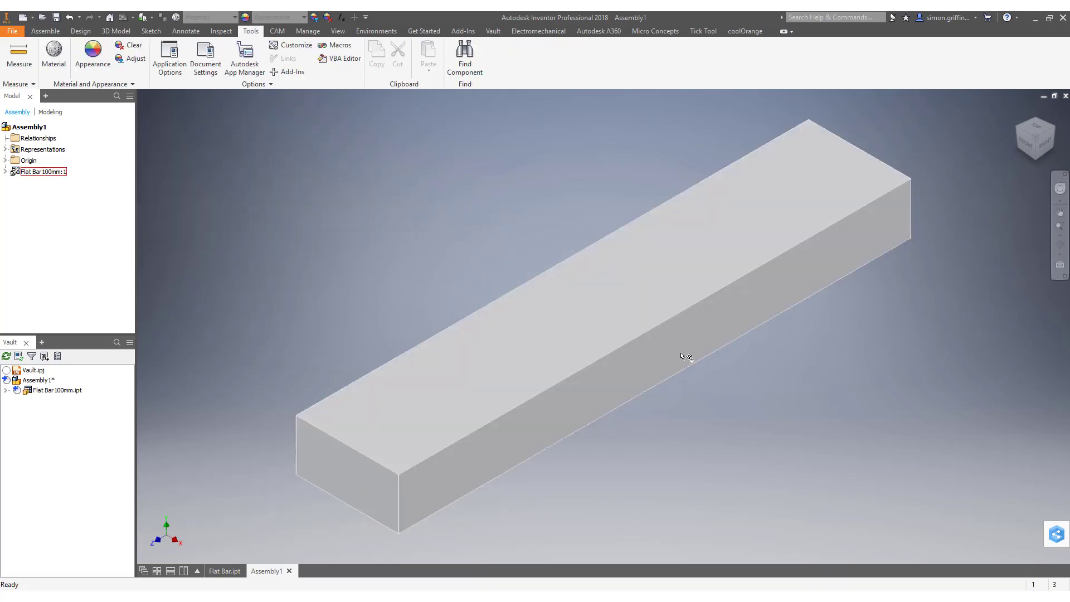
key(m)
click(662, 320)
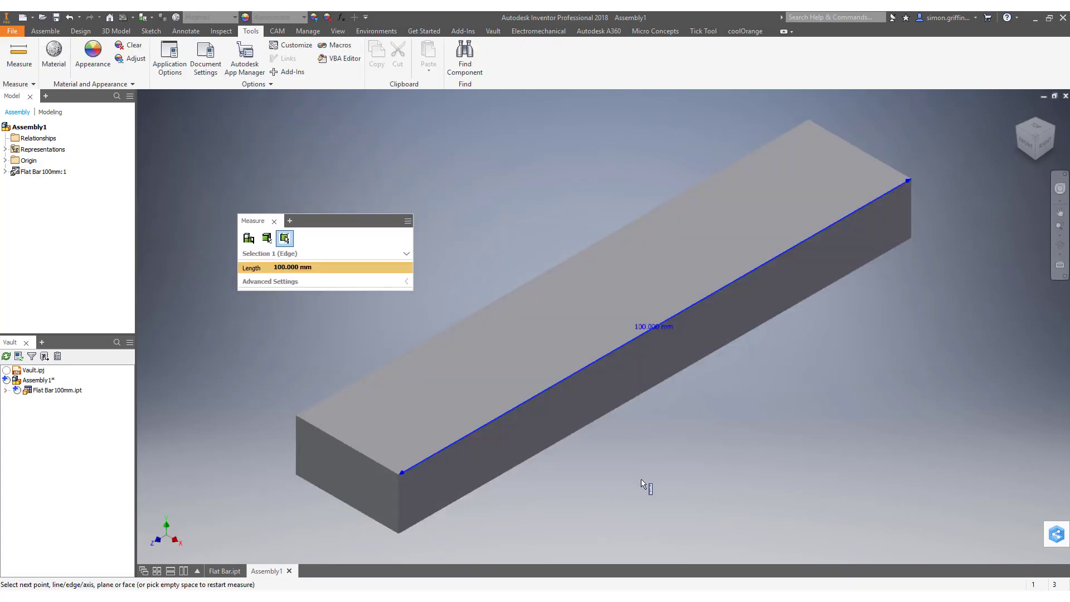
key(Escape)
click(6, 172)
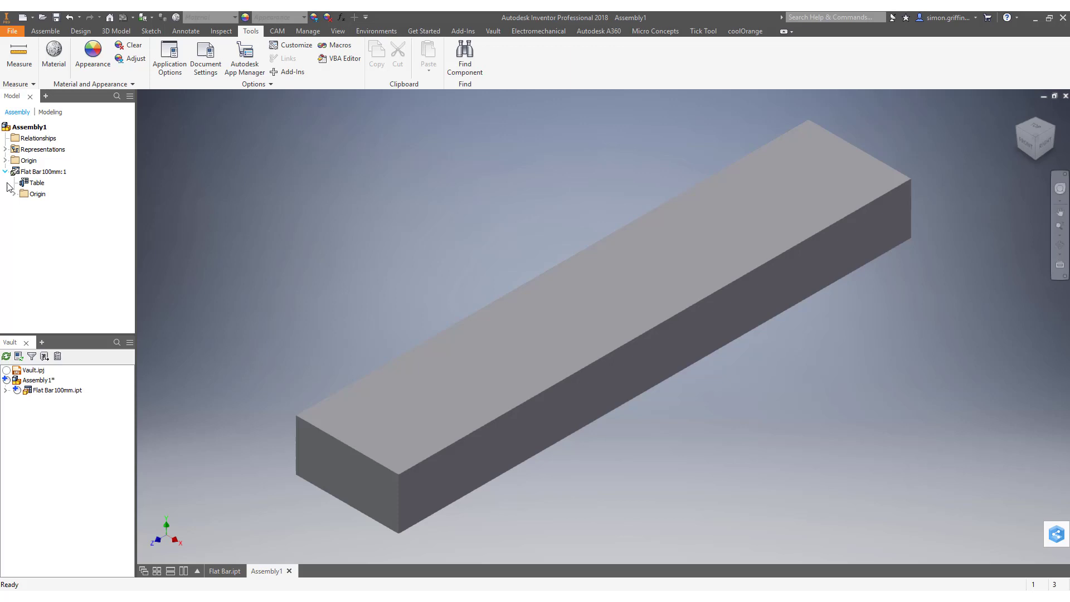
click(34, 182)
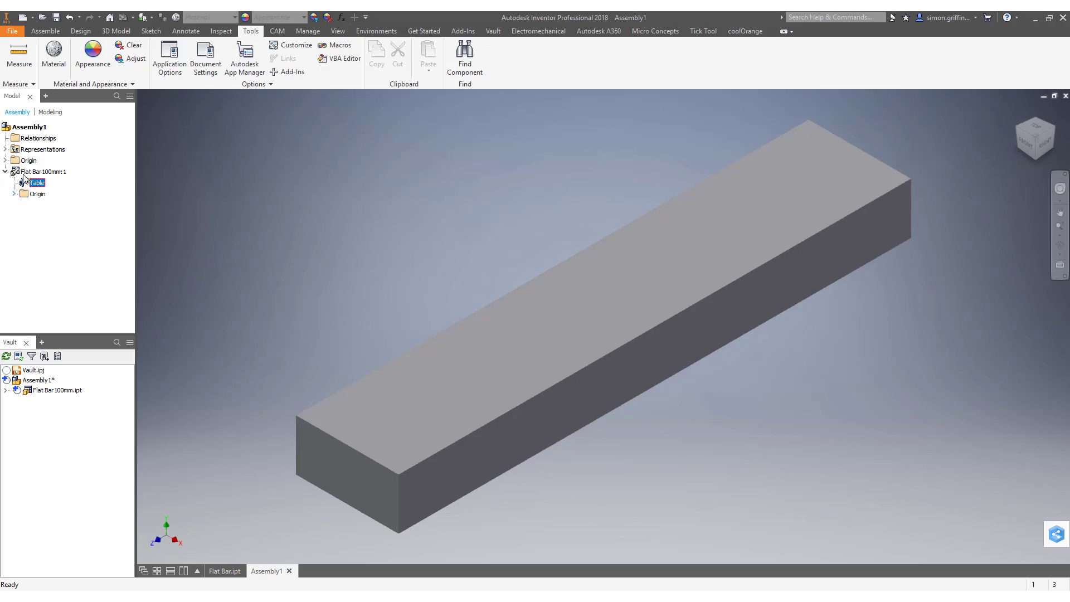